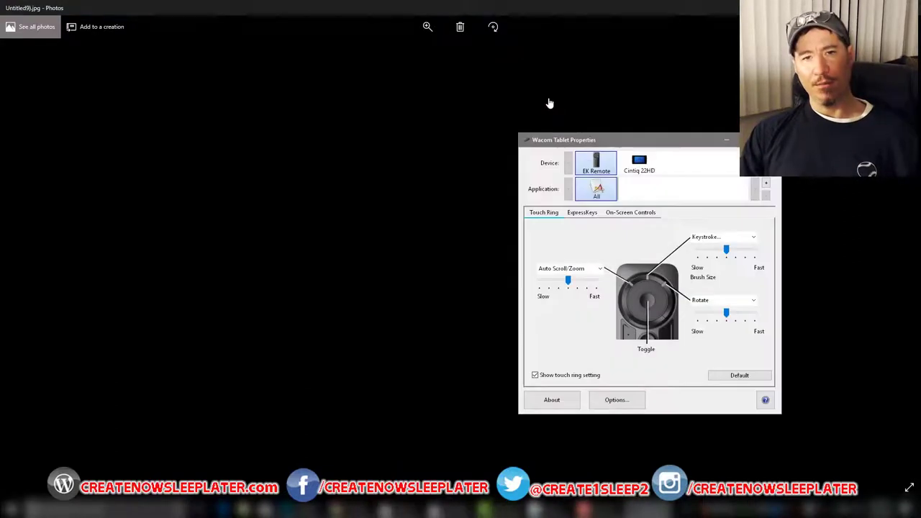
Examine the ExpressKeys and on-screen control settings of the EK Remote.
drag(561, 141, 445, 126)
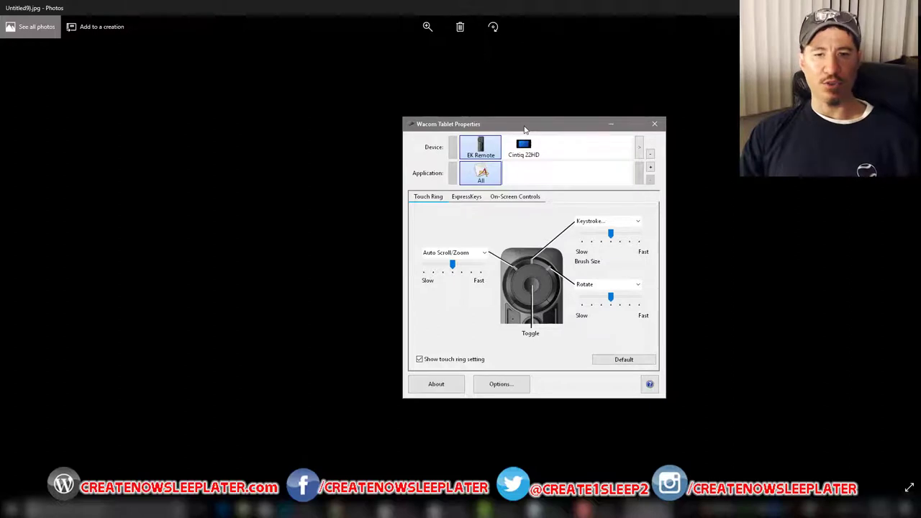
click(457, 198)
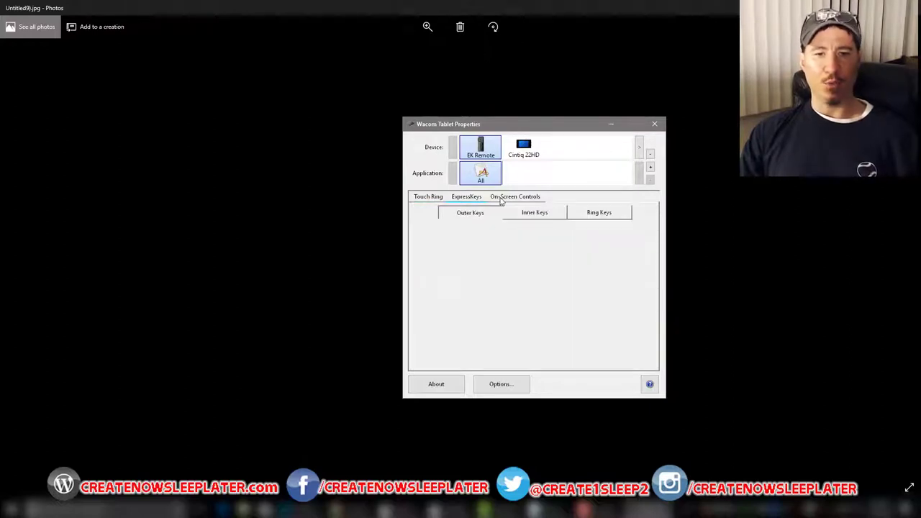
click(503, 198)
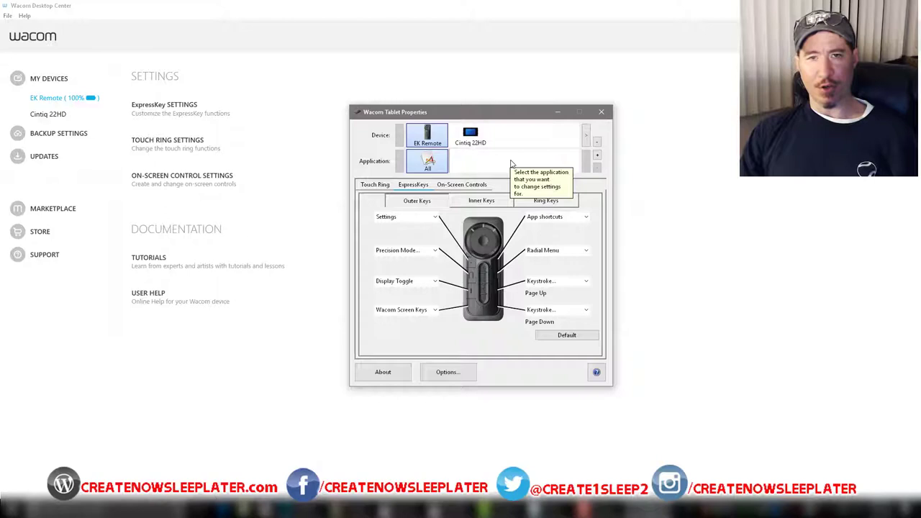
Add Photoshop as an application with custom settings for the EK Remote and make it the active application.
click(596, 157)
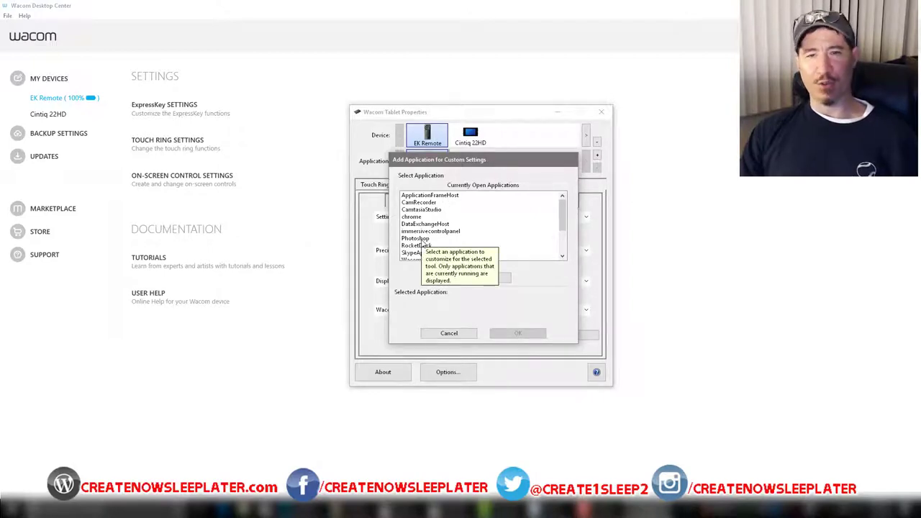
click(418, 238)
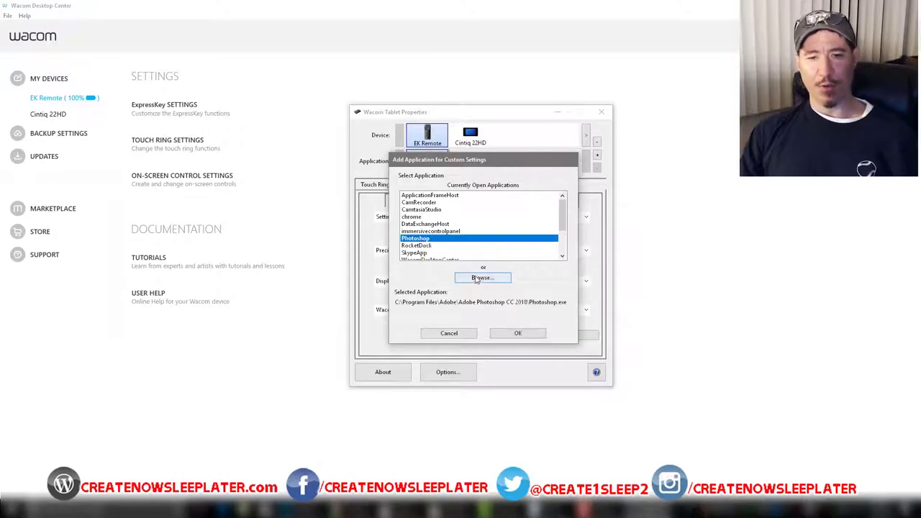
click(516, 334)
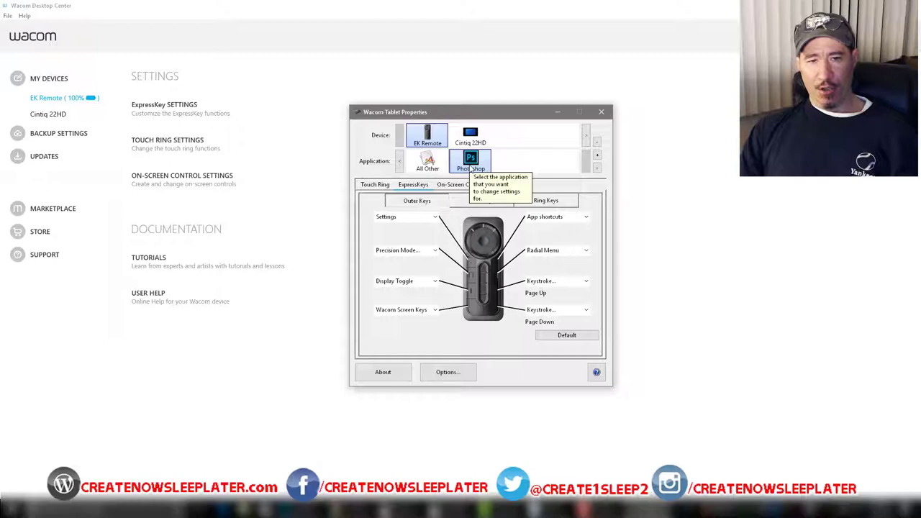
click(435, 163)
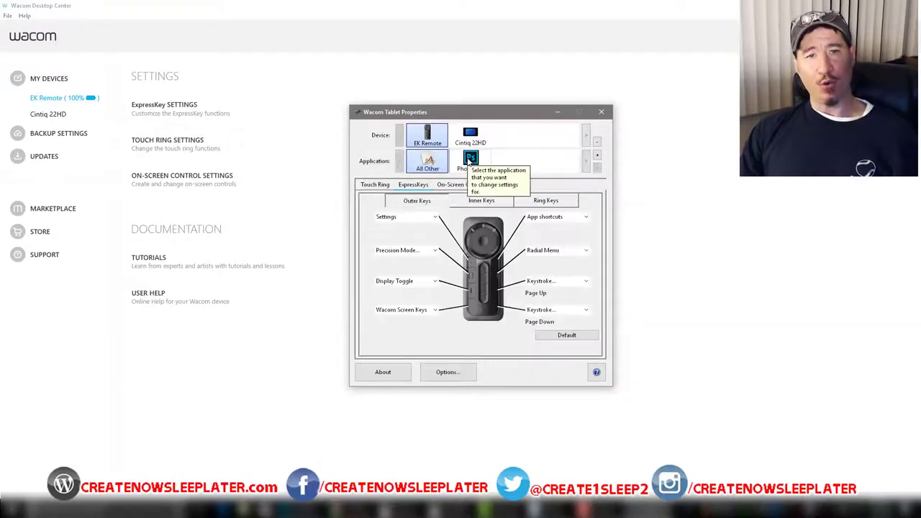
click(468, 161)
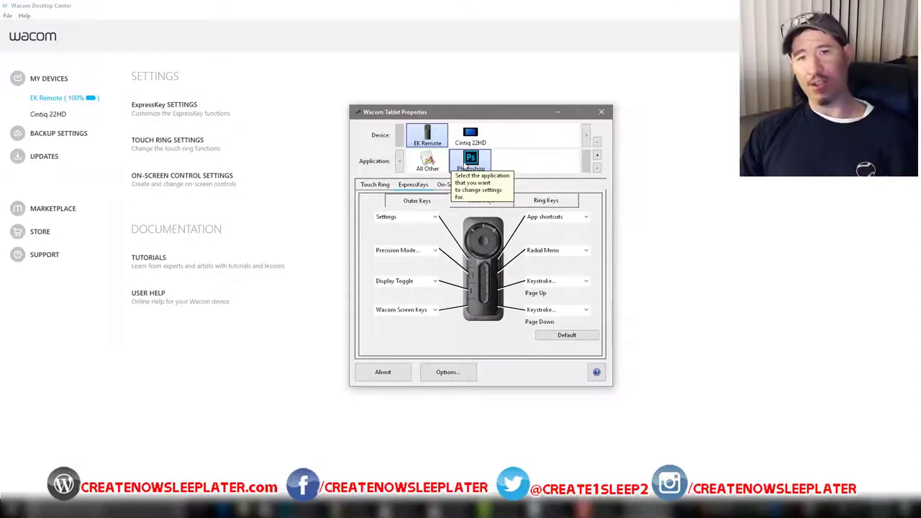
click(468, 162)
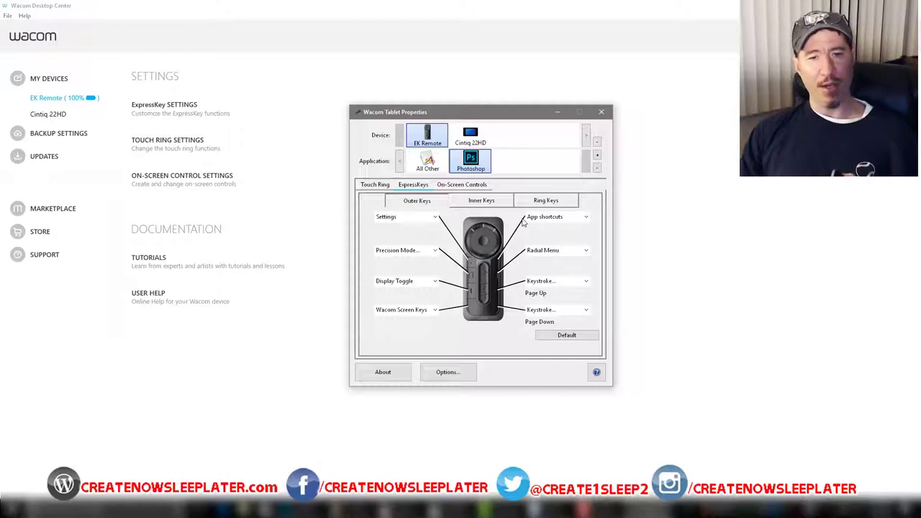
Examine the inner-key and ring-key assignments for Photoshop and the inner keys for all other applications.
click(478, 205)
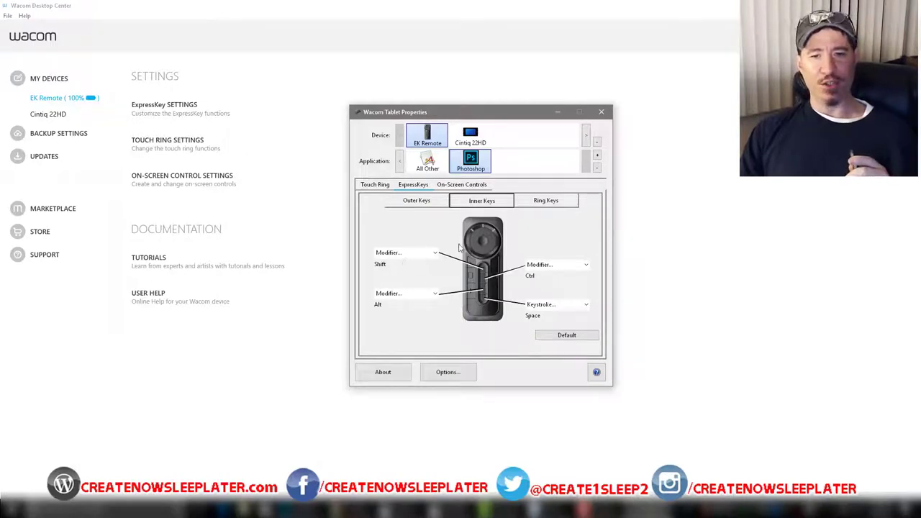
click(546, 202)
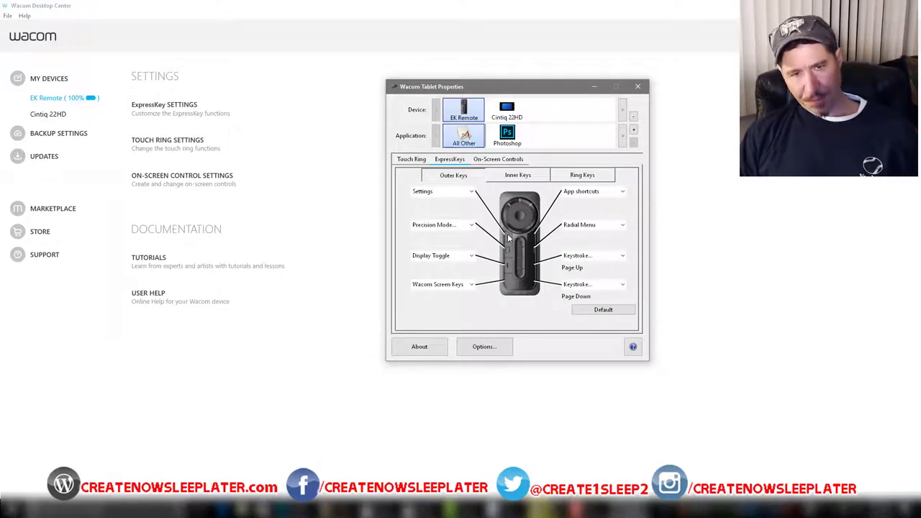
click(514, 177)
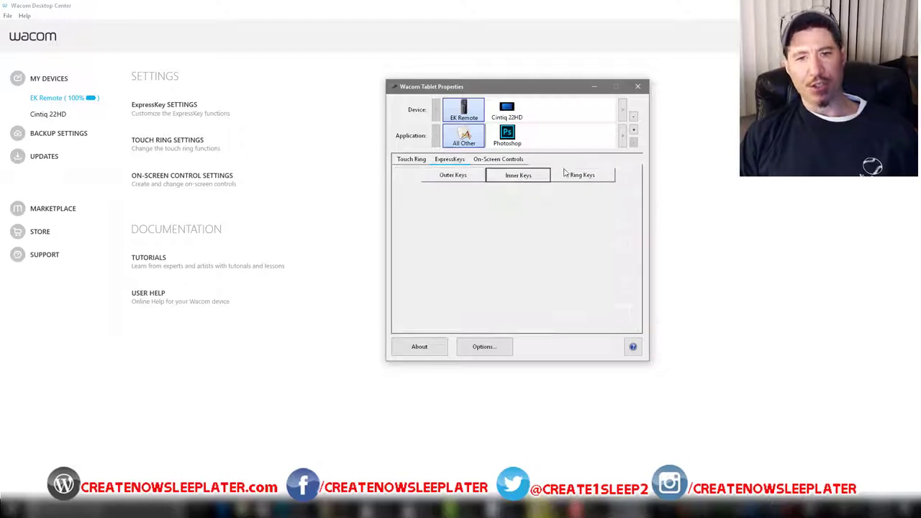
Redefine the Brush Panel ring key for all other applications as the keystroke Ctrl+Alt+Z and name it Step Back.
click(574, 175)
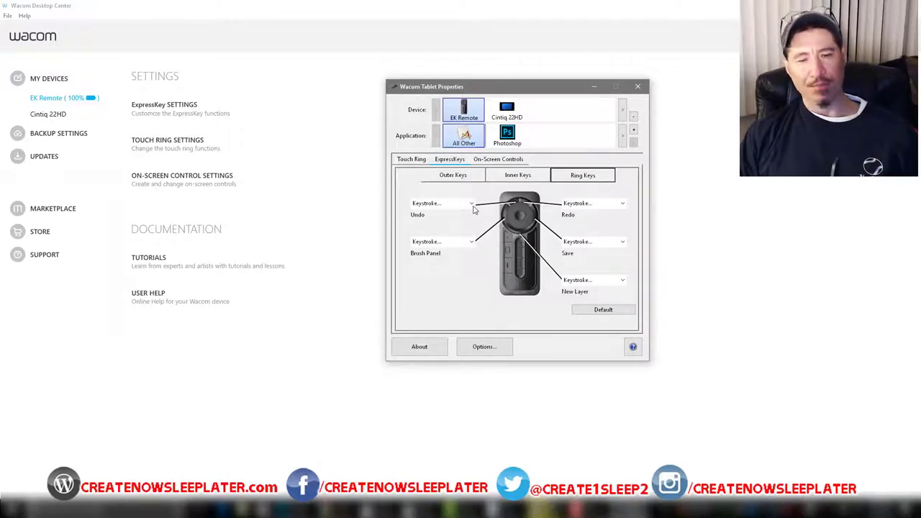
click(472, 205)
mouse_move(469, 226)
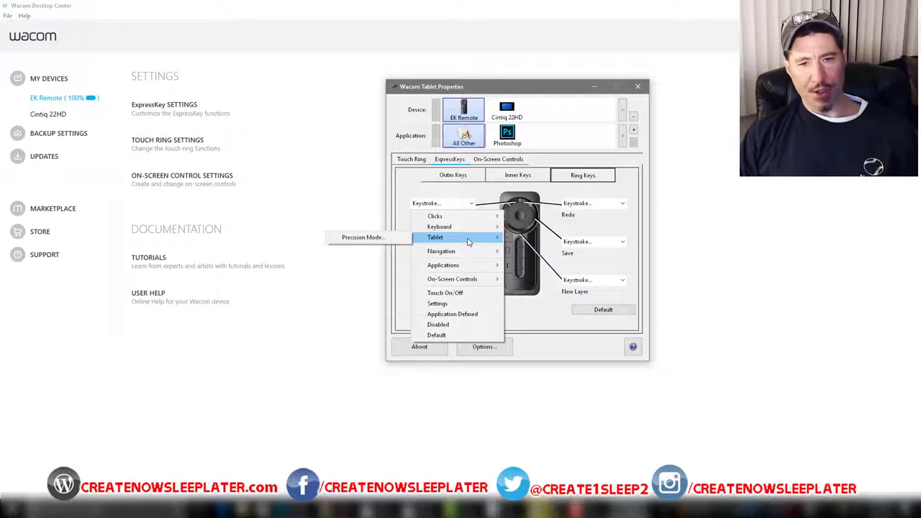
mouse_move(459, 266)
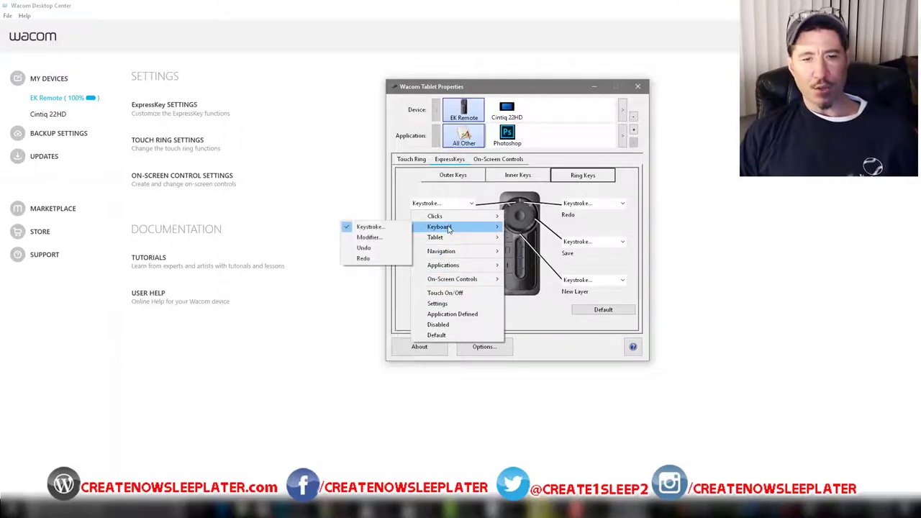
click(381, 228)
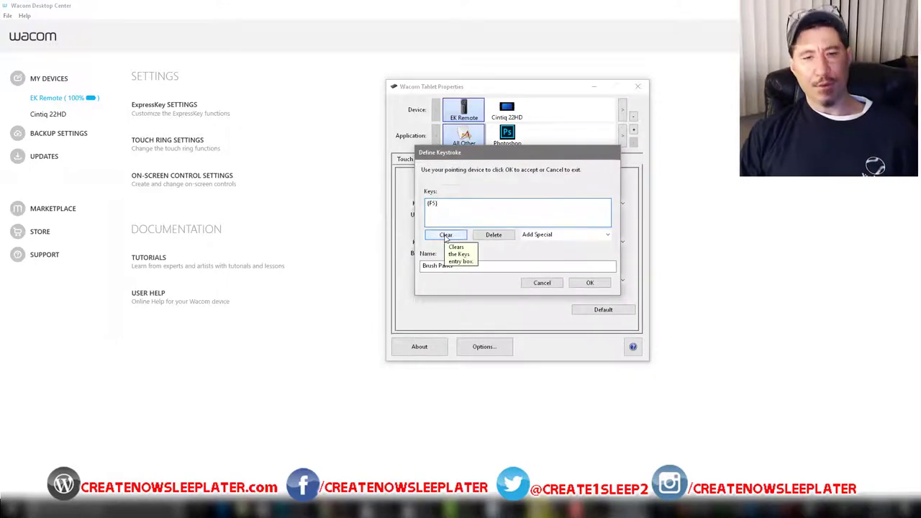
click(445, 234)
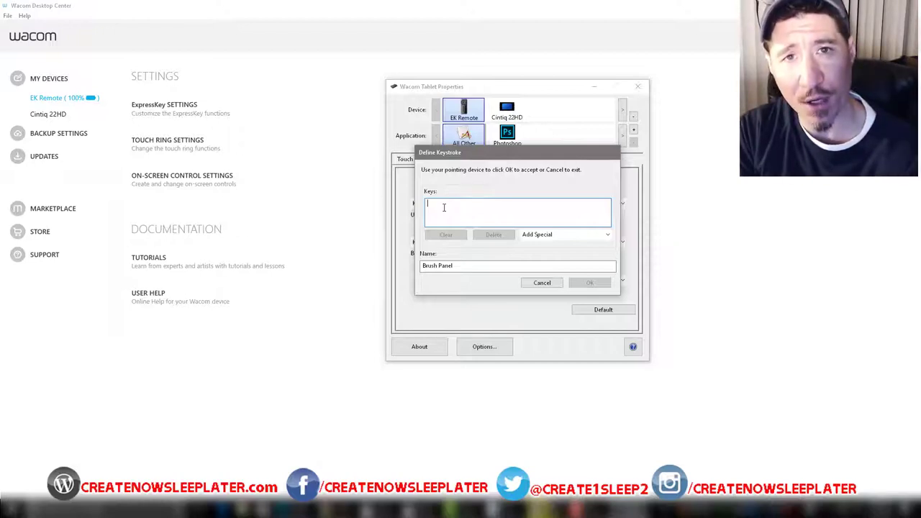
key(ctrl+alt+z)
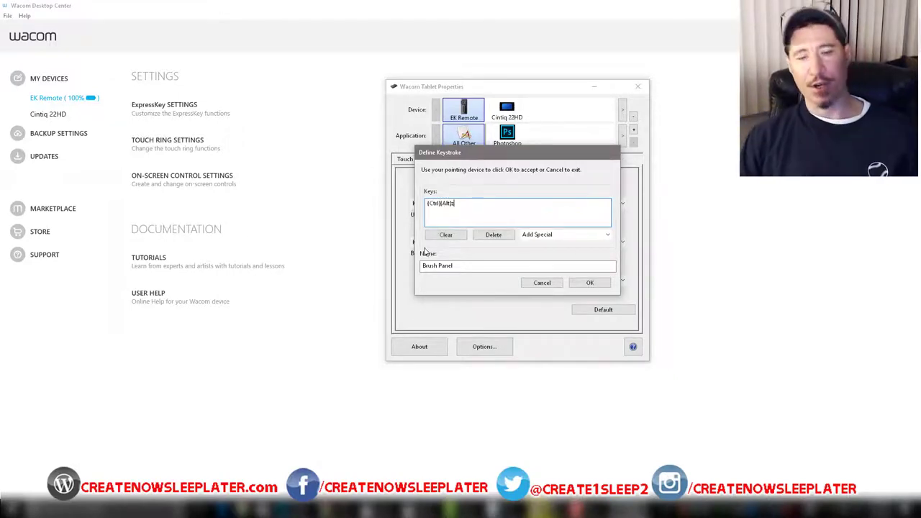
drag(461, 265, 360, 269)
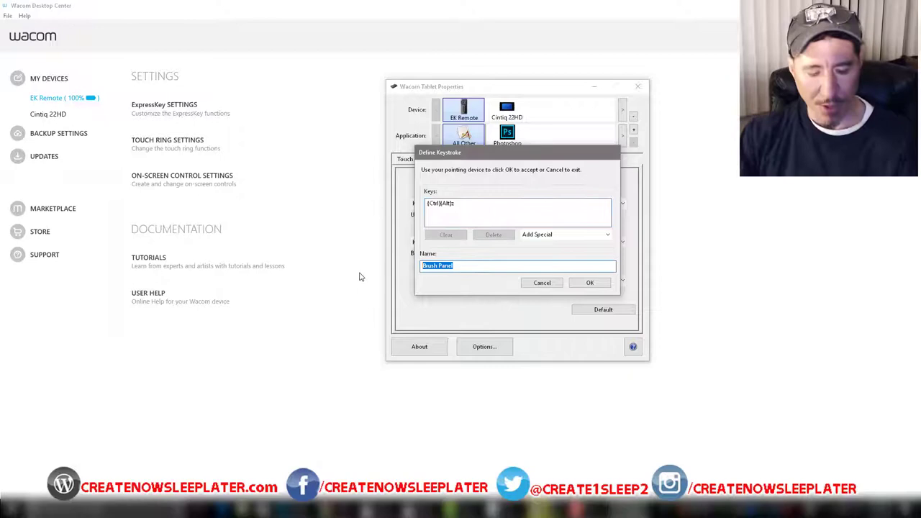
text(Ste)
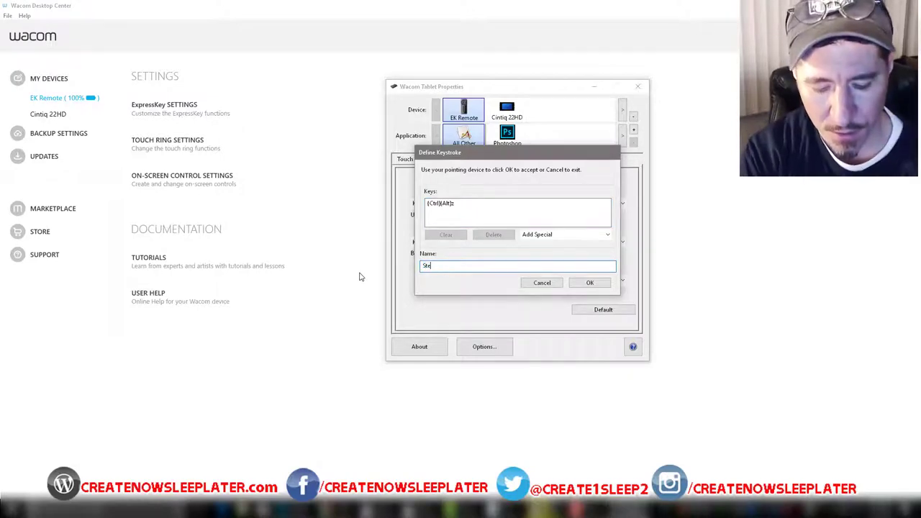
text(p)
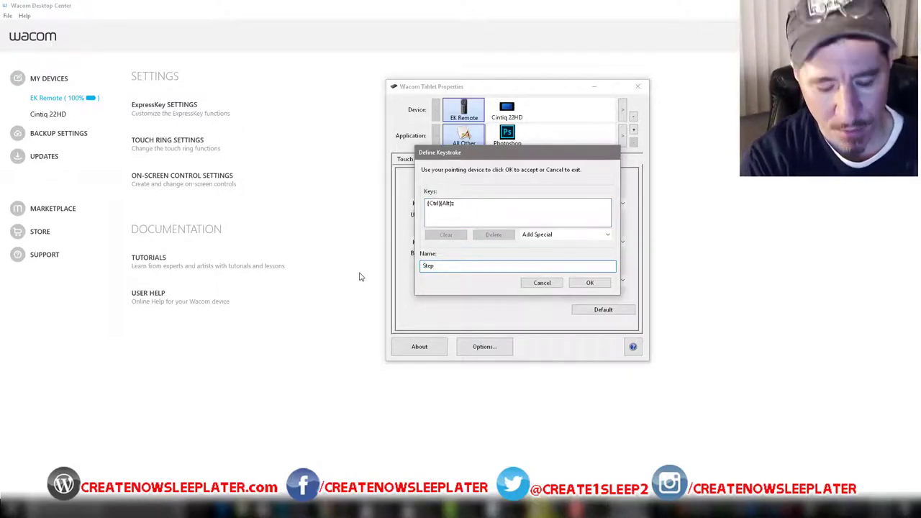
text( Back)
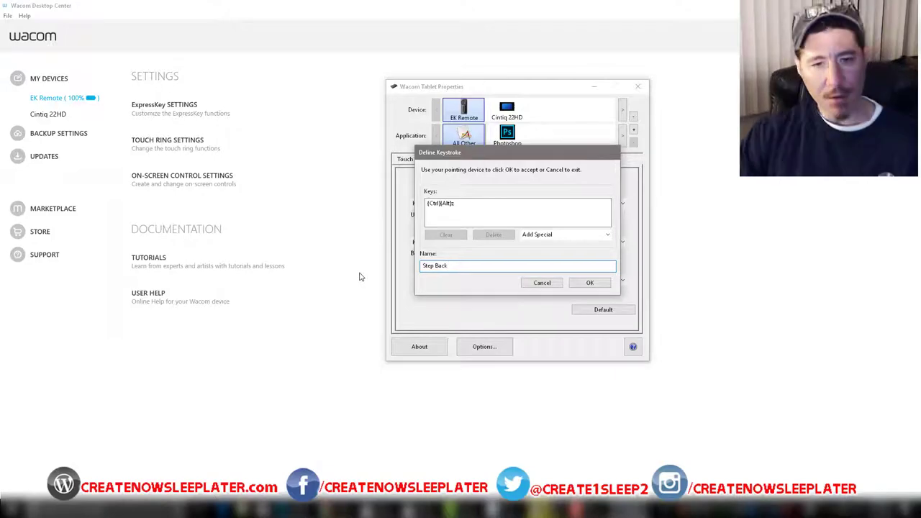
click(593, 283)
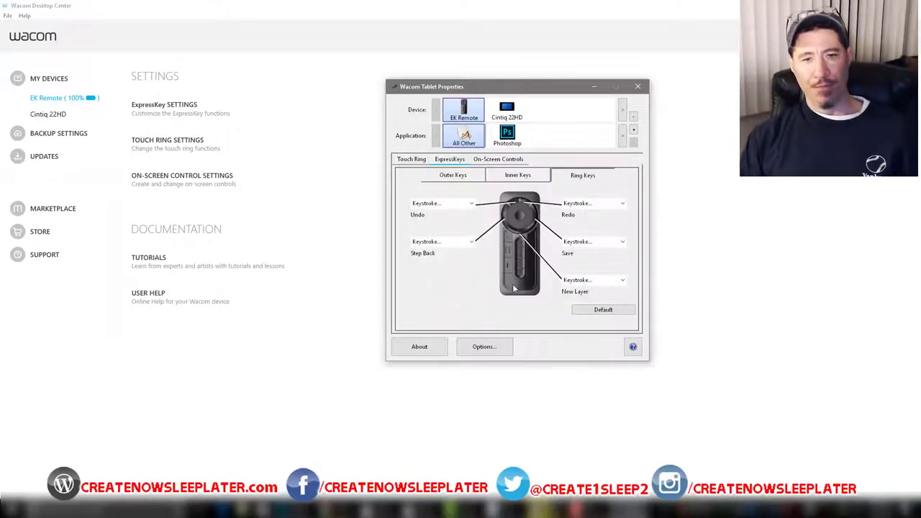
Switch to Photoshop, paint three freehand purple strokes across the white canvas and undo them.
click(293, 507)
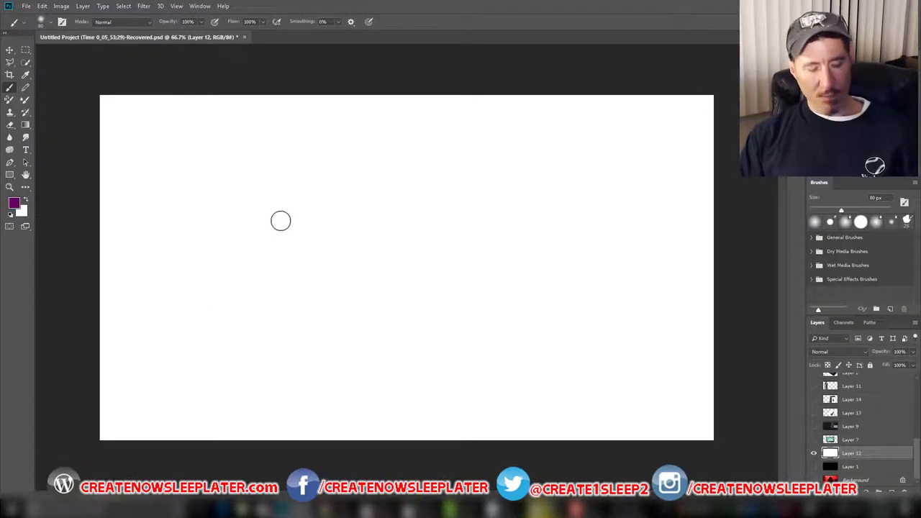
mouse_move(280, 220)
mouse_down()
mouse_move(304, 257)
mouse_move(368, 302)
mouse_up()
drag(423, 192, 461, 319)
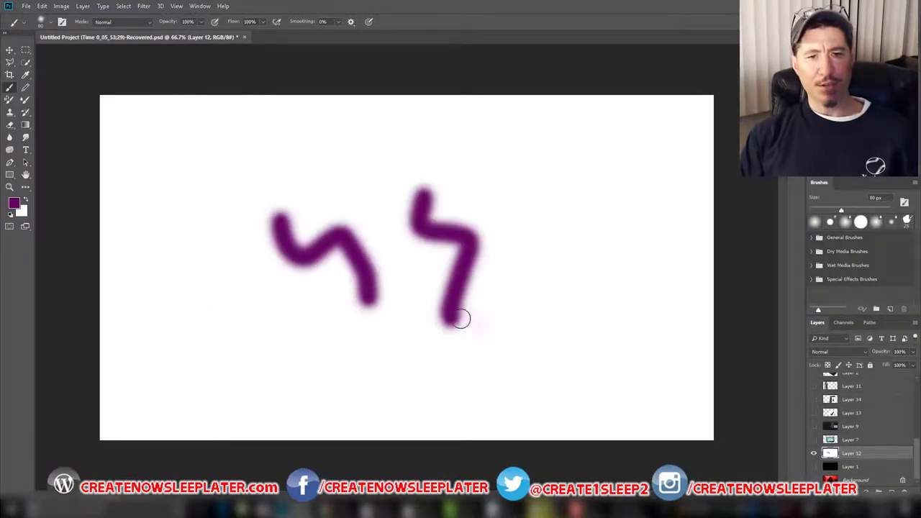
mouse_move(534, 316)
mouse_down()
mouse_move(539, 238)
mouse_move(616, 194)
mouse_up()
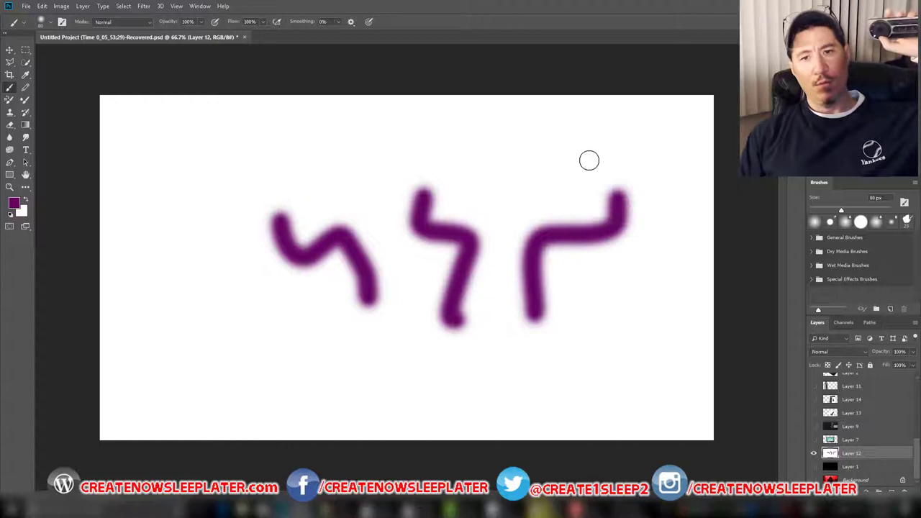
key(ctrl+z)
key(ctrl+z)
key(ctrl+z)
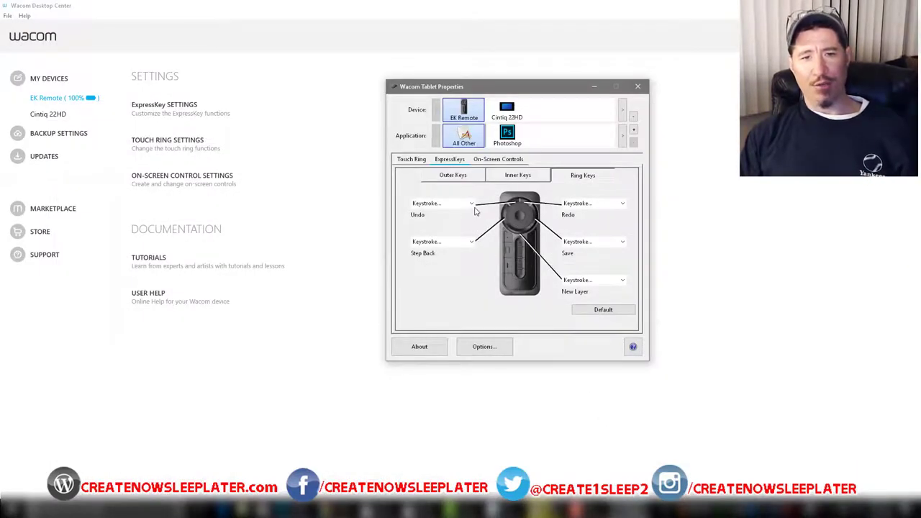
Compare the EK Remote's outer-key assignments for all other applications with those for Photoshop, then minimize the tablet properties.
click(516, 177)
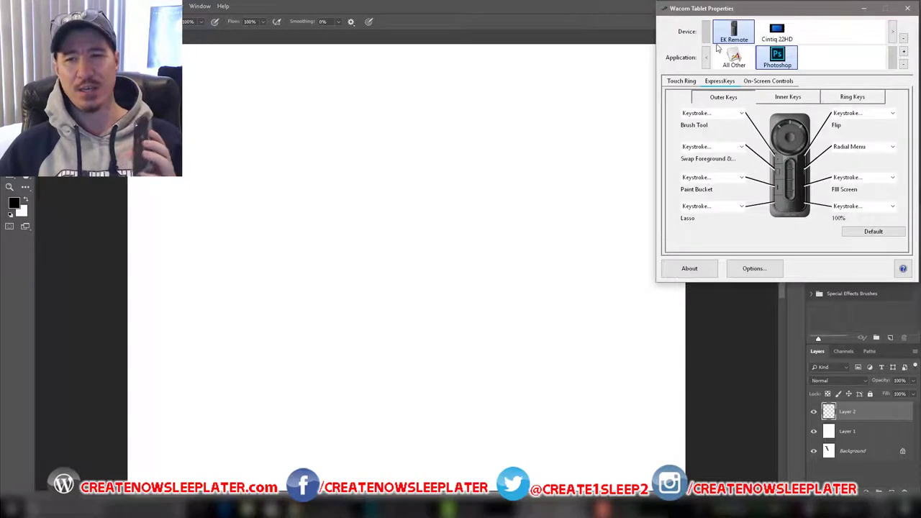
click(735, 58)
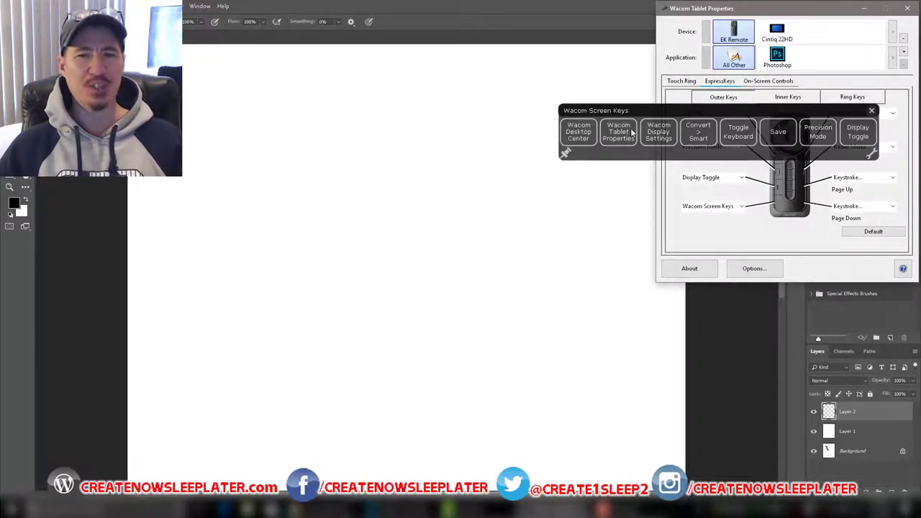
click(871, 111)
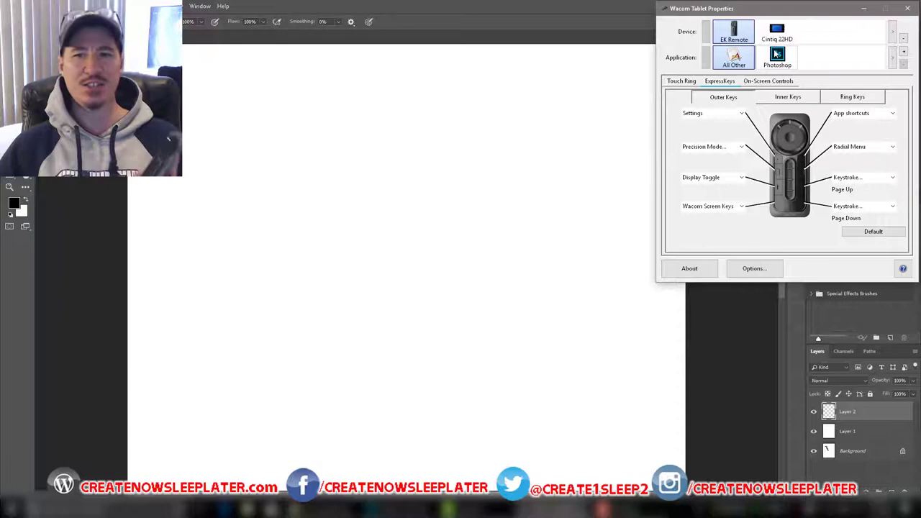
click(766, 57)
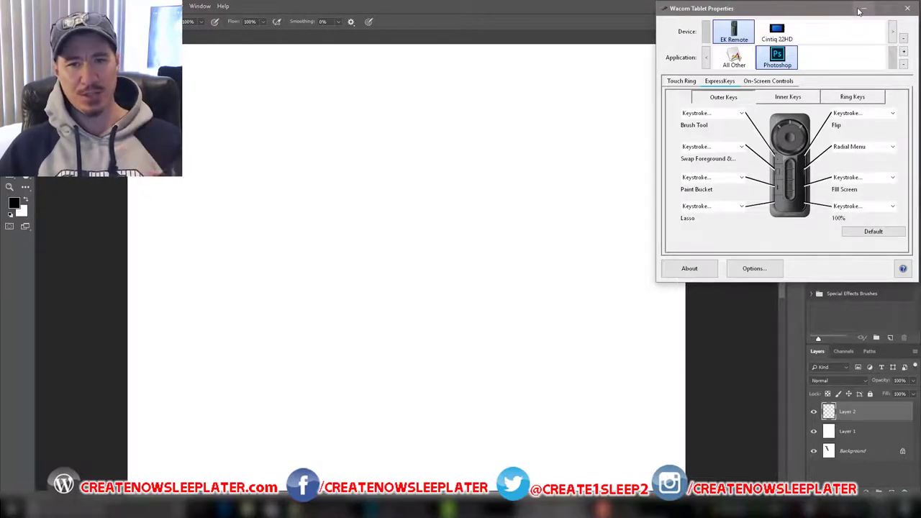
click(860, 10)
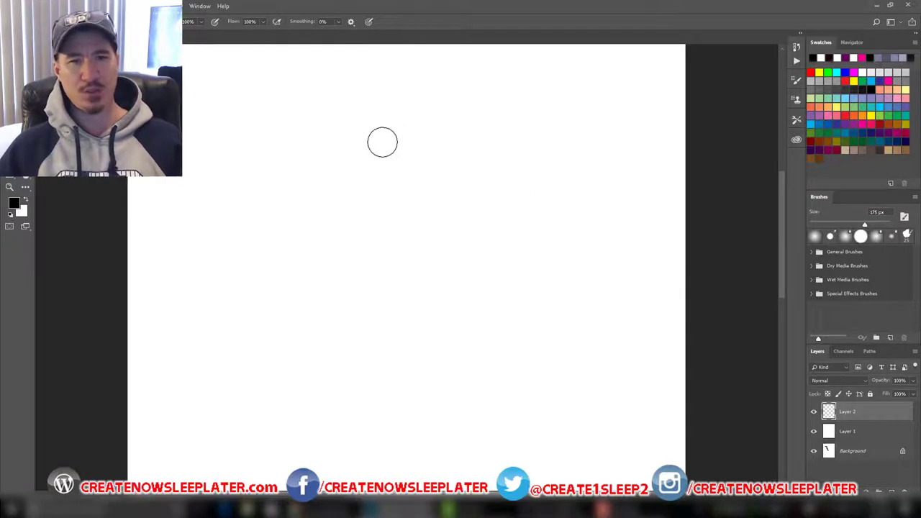
Paint a wavy black brush stroke on Layer 2, then swap foreground and background colors and paint white strokes across it.
mouse_move(382, 142)
mouse_down()
mouse_move(455, 199)
mouse_move(479, 324)
mouse_up()
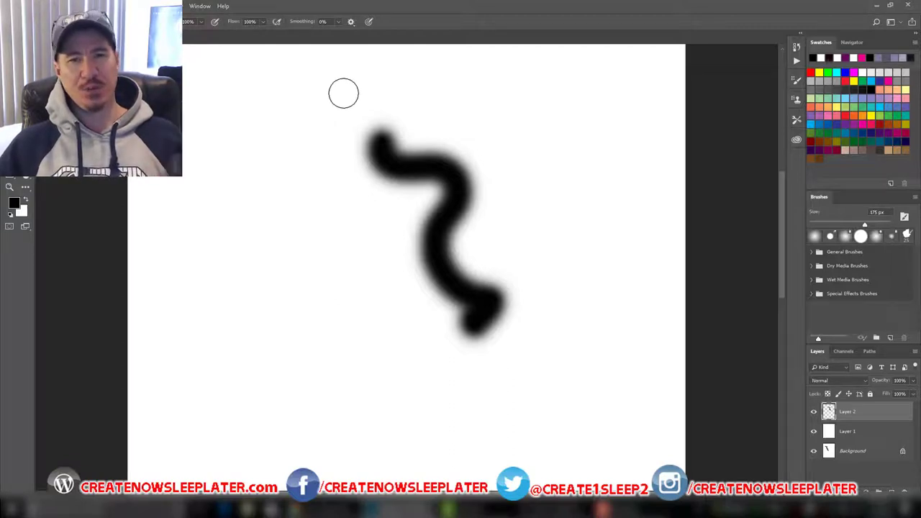
key(x)
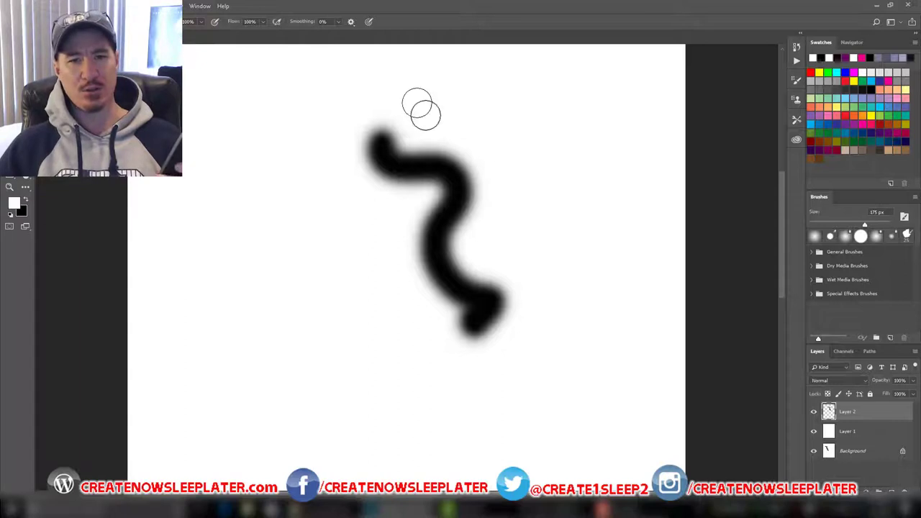
drag(430, 123, 347, 224)
drag(410, 241, 514, 225)
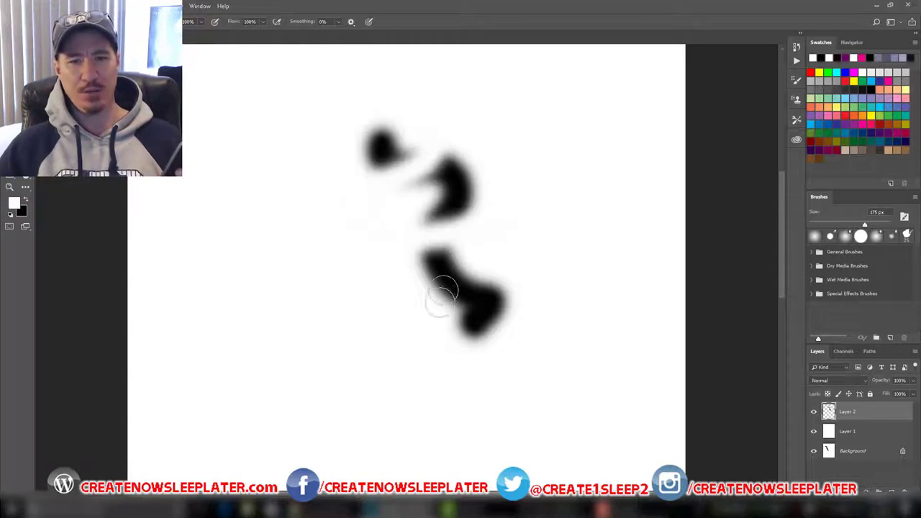
Paint white strokes over the remaining black marks on Layer 2.
drag(438, 295, 496, 261)
mouse_move(484, 310)
mouse_down()
mouse_move(479, 319)
mouse_move(509, 311)
mouse_up()
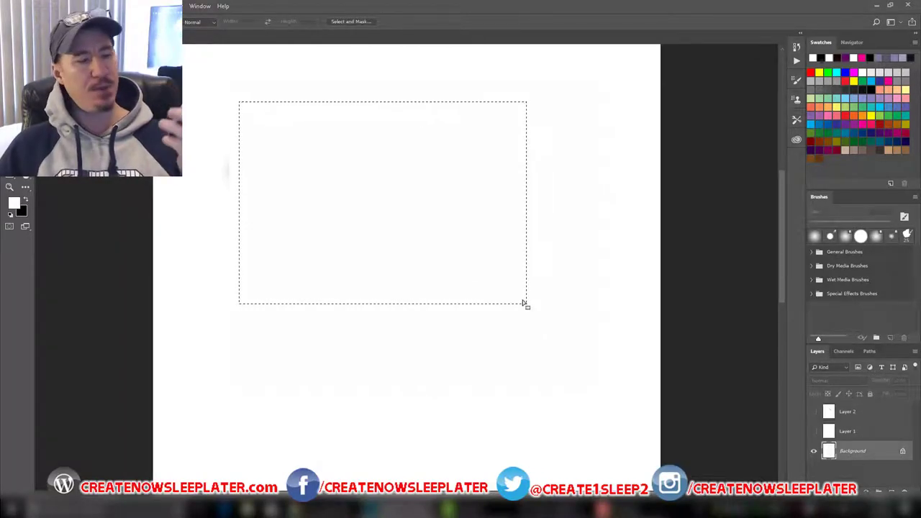
Swap the foreground and background colors and fill the rectangular selection on the Background layer with black using the Paint Bucket.
key(g)
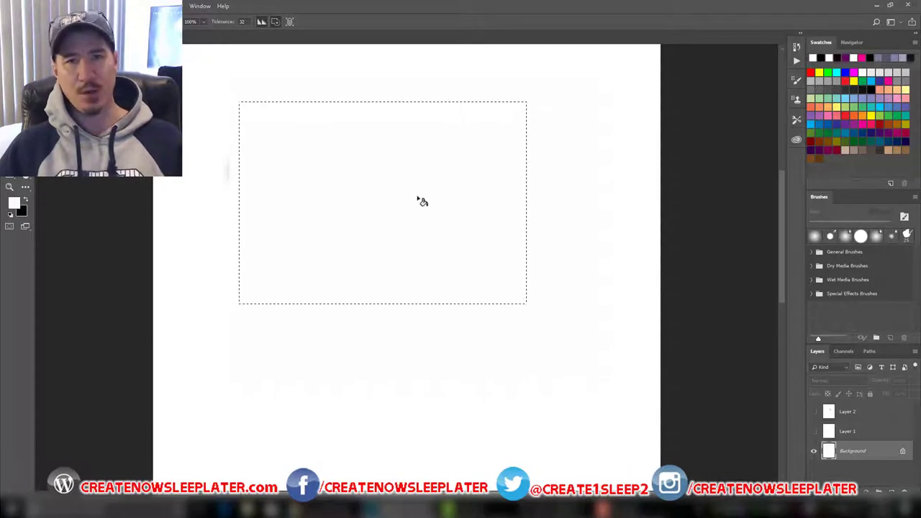
key(x)
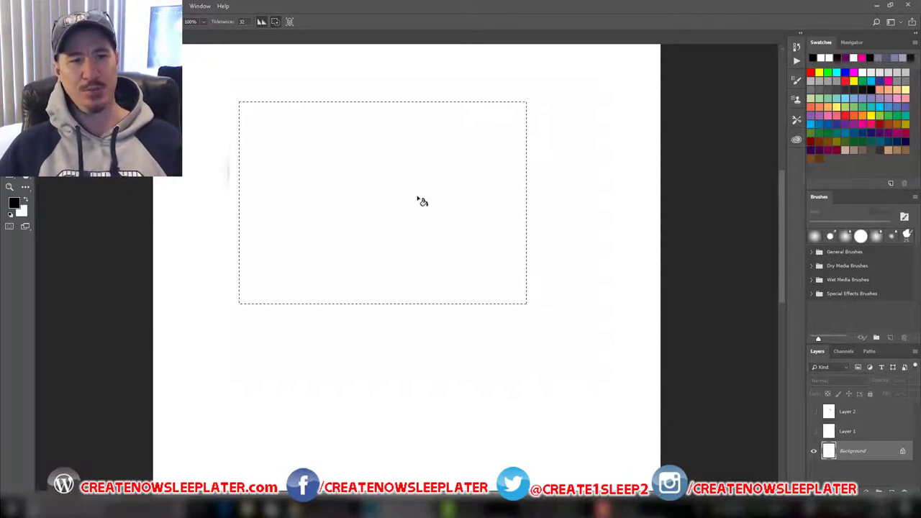
click(419, 200)
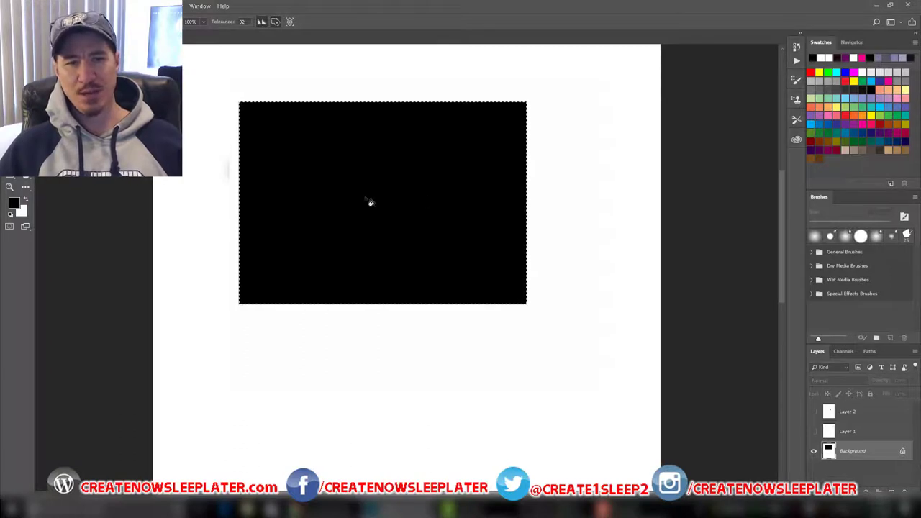
Make white the foreground color and paint a zigzag brush stroke across the black rectangle.
key(b)
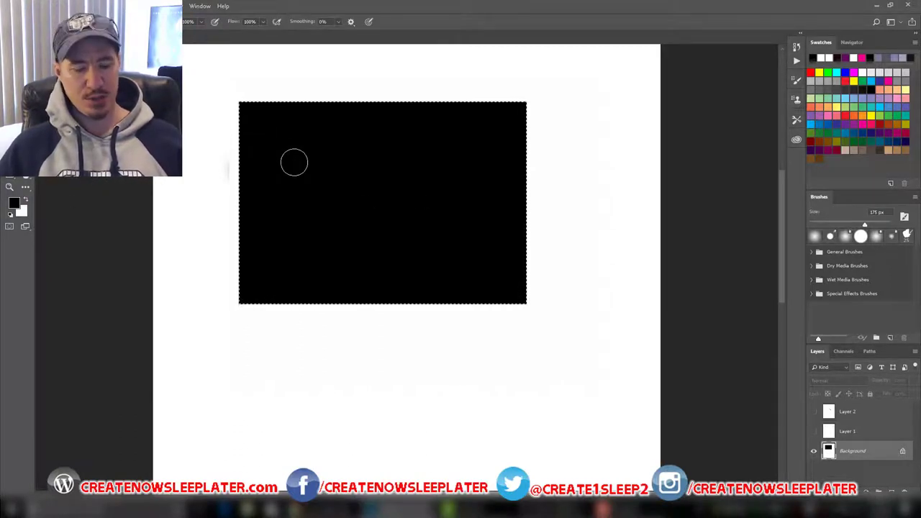
key(g)
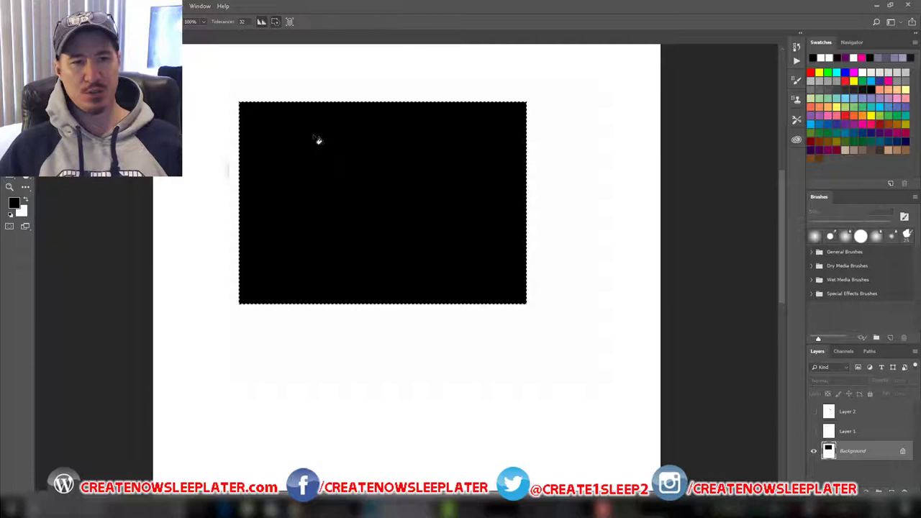
key(x)
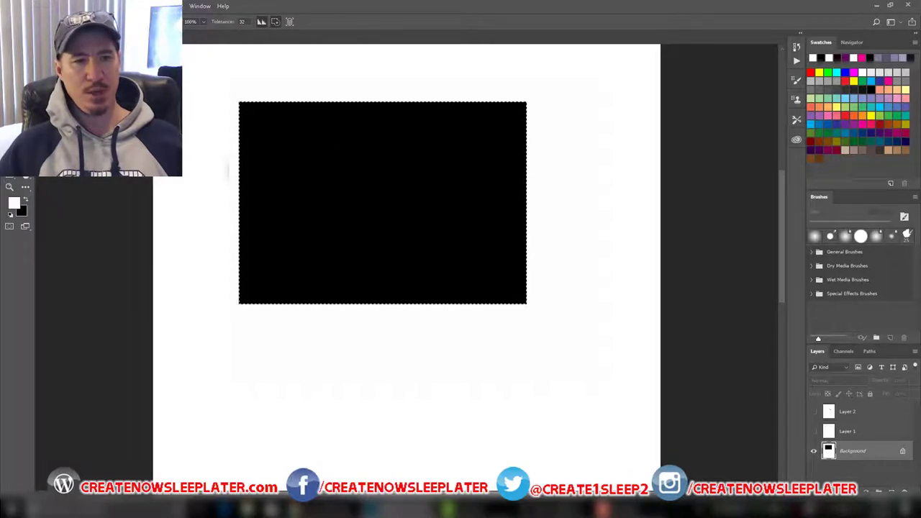
key(b)
mouse_move(283, 127)
mouse_down()
mouse_move(343, 183)
mouse_move(454, 227)
mouse_up()
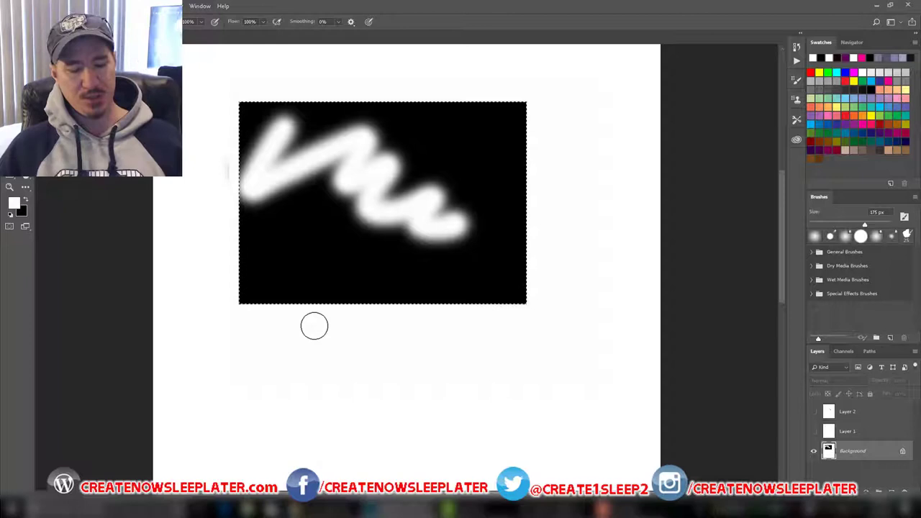
Drop the rectangular selection and lasso an irregular shape below the black rectangle.
key(l)
key(ctrl+d)
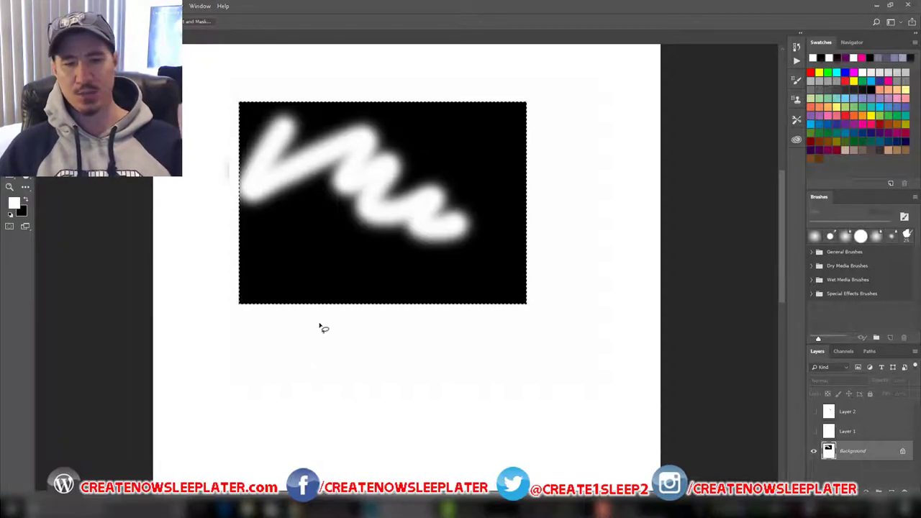
mouse_move(315, 332)
mouse_down()
mouse_move(341, 416)
mouse_move(364, 420)
mouse_move(434, 411)
mouse_move(422, 363)
mouse_move(493, 361)
mouse_move(489, 338)
mouse_move(403, 341)
mouse_move(376, 321)
mouse_move(349, 351)
mouse_move(333, 335)
mouse_move(319, 352)
mouse_up()
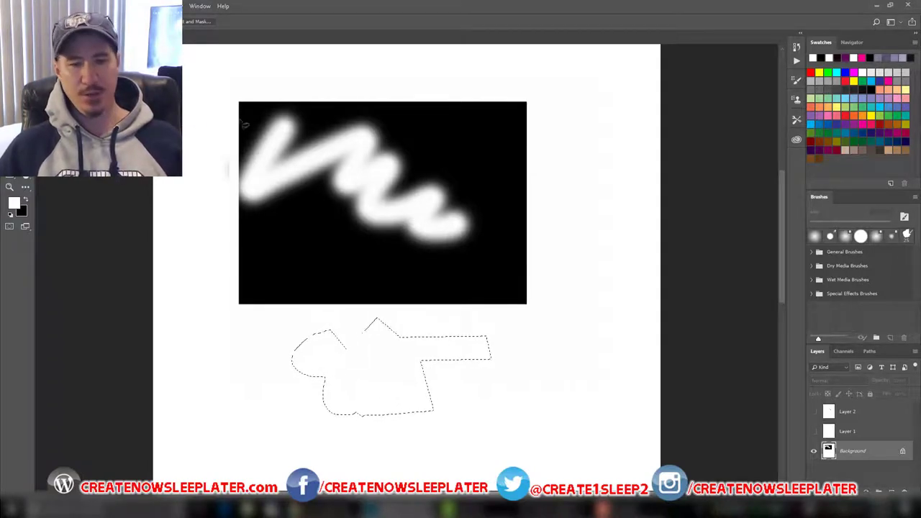
Swap the colors, fill the lassoed shape with black using the Paint Bucket, and deselect it.
key(g)
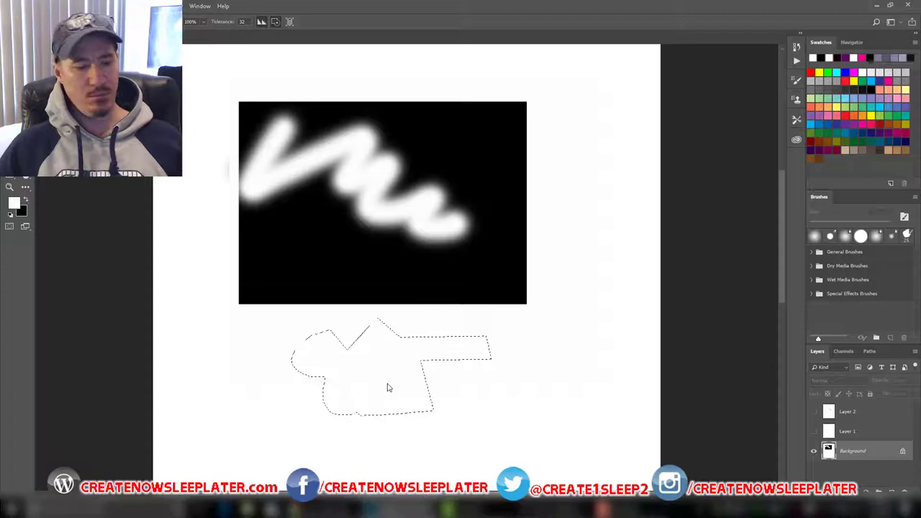
key(x)
click(391, 381)
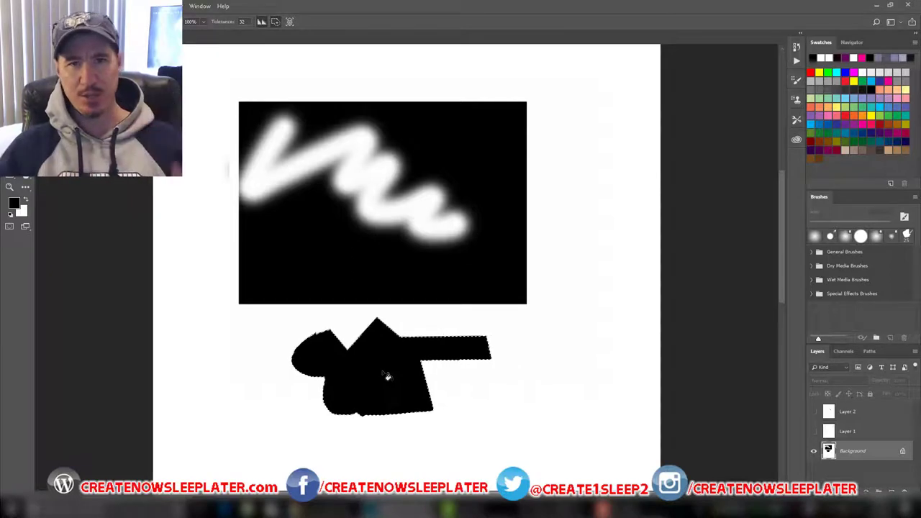
key(ctrl+d)
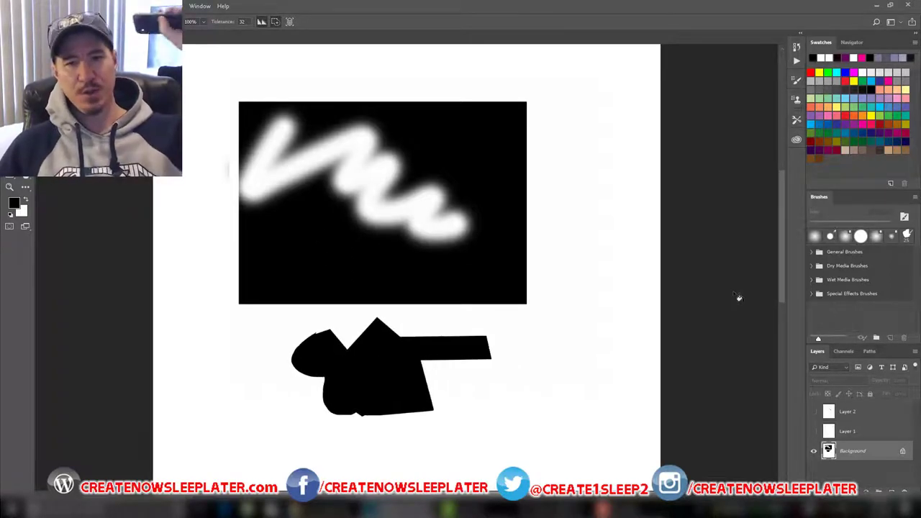
Flip the image horizontally and back to its original orientation, repeating this a few times.
key(ctrl+z)
key(ctrl+shift+z)
key(ctrl+z)
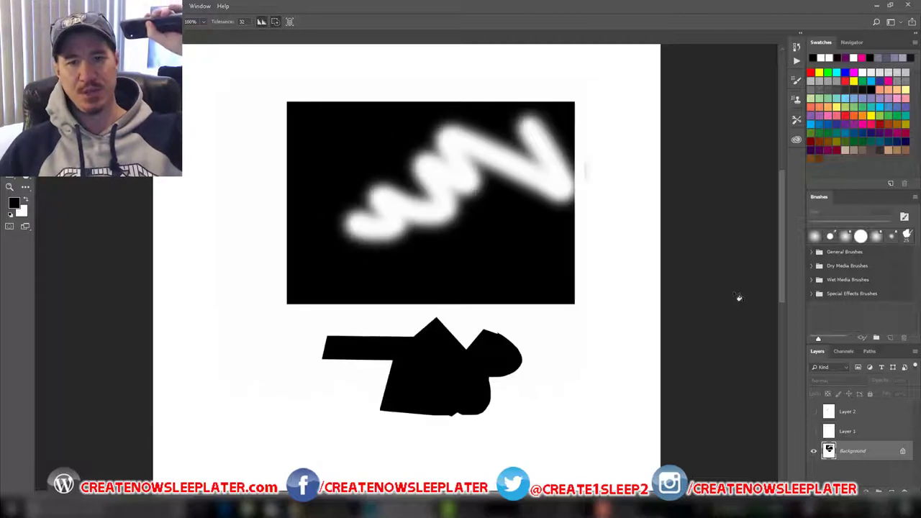
key(ctrl+shift+z)
key(ctrl+z)
key(ctrl+shift+z)
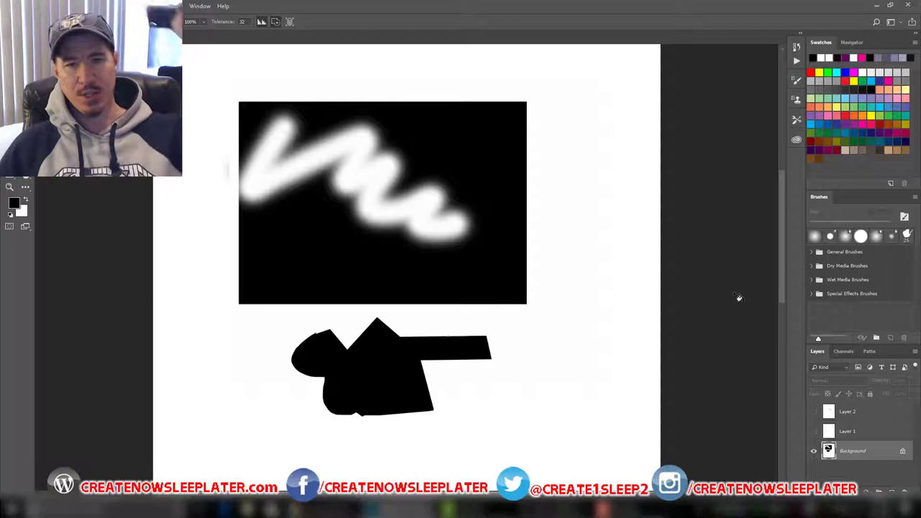
Display and dismiss the radial menu, then zoom out on the page and zoom in on the irregular black shape.
middle_click(738, 297)
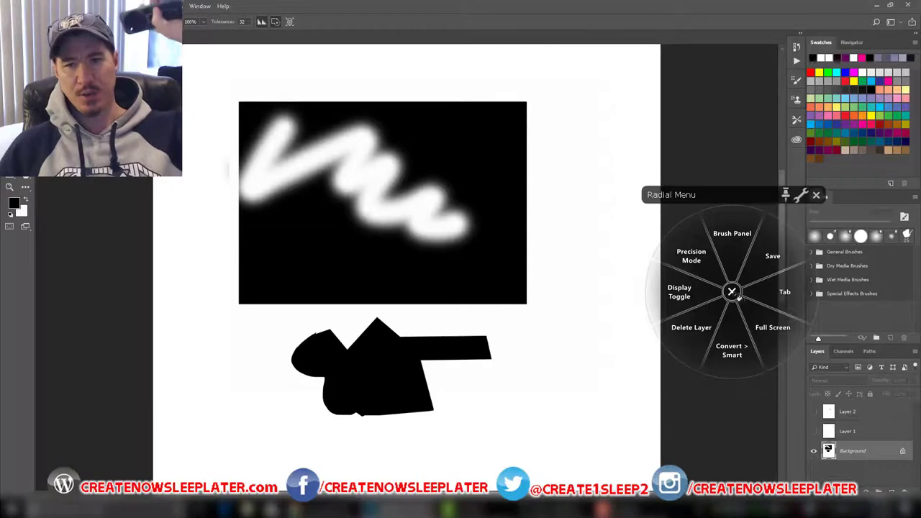
click(733, 212)
scroll(308, 462, down, 2)
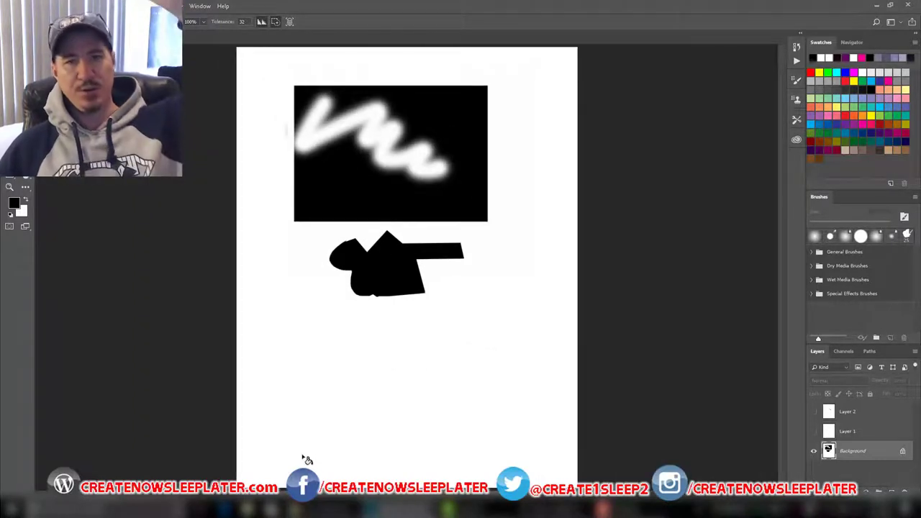
key(ctrl+plus)
key(ctrl+plus)
key(ctrl+plus)
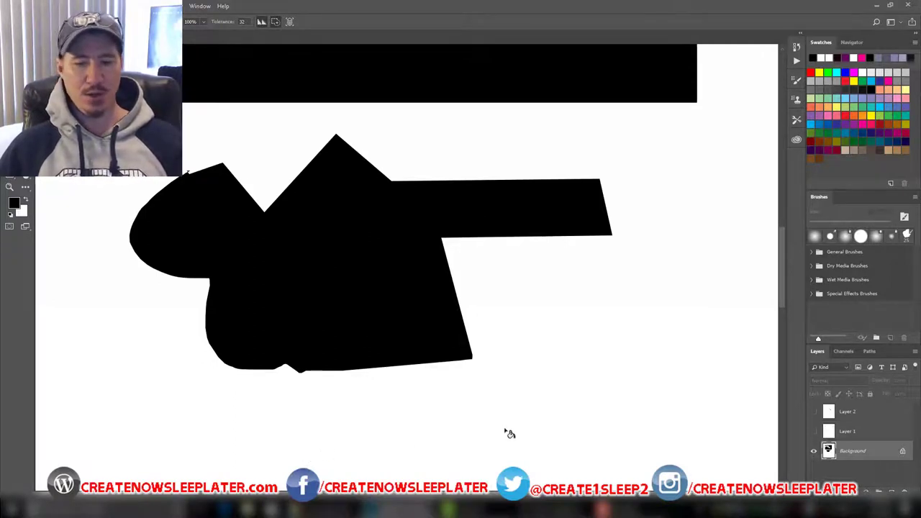
Review the EK Remote's inner-key assignments for Photoshop in the Wacom Tablet Properties, then minimize the window.
mouse_move(552, 507)
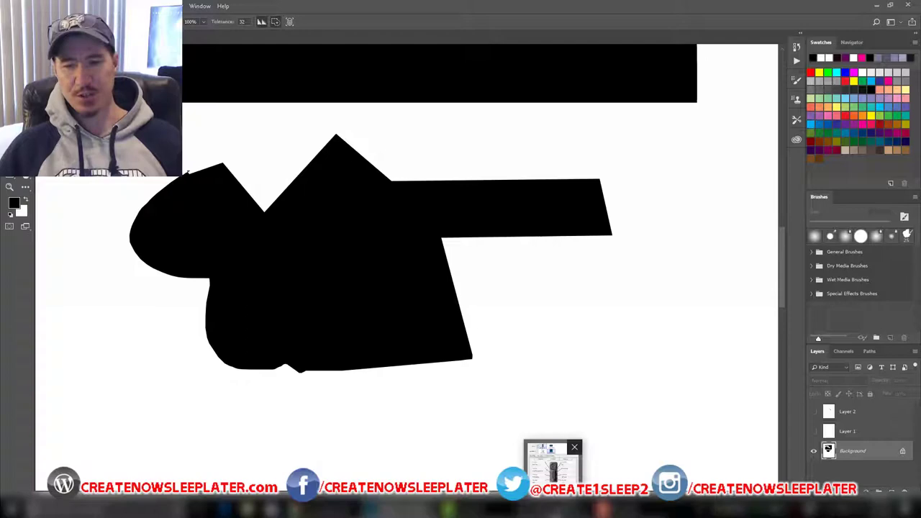
click(553, 464)
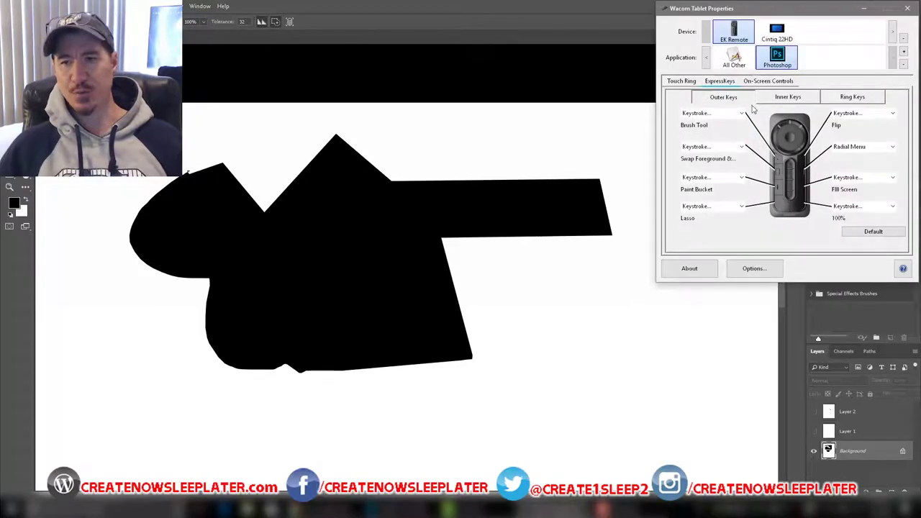
click(777, 98)
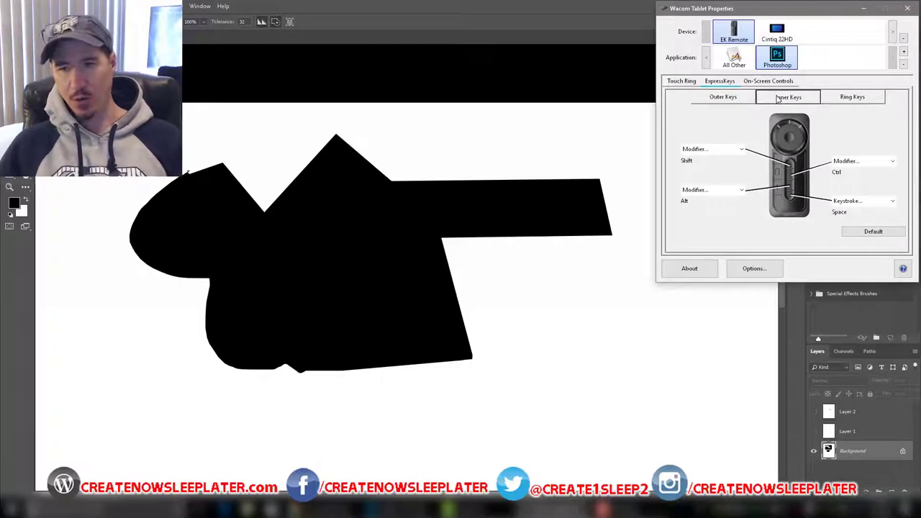
click(864, 9)
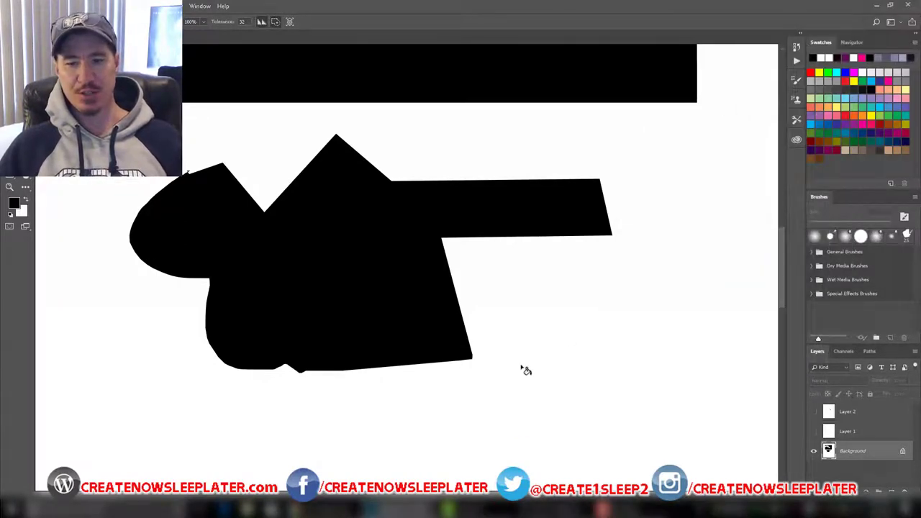
Marquee the irregular black shape on the Background copy layer, start Free Transform on it and close the transform.
drag(526, 370, 463, 266)
key(ctrl+0)
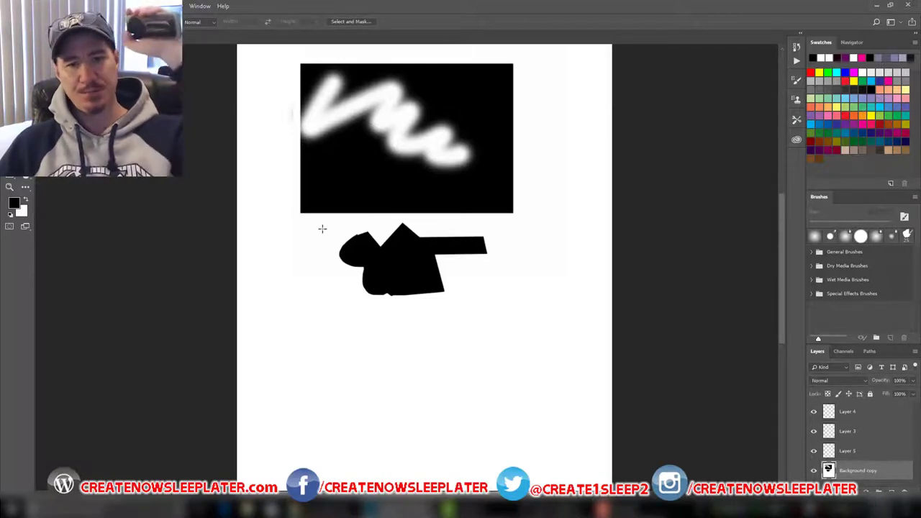
drag(320, 223, 556, 317)
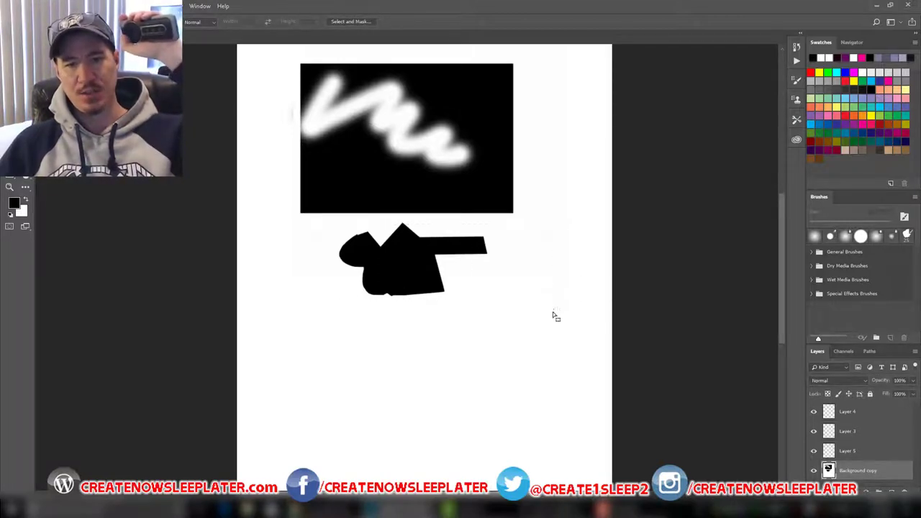
key(ctrl+t)
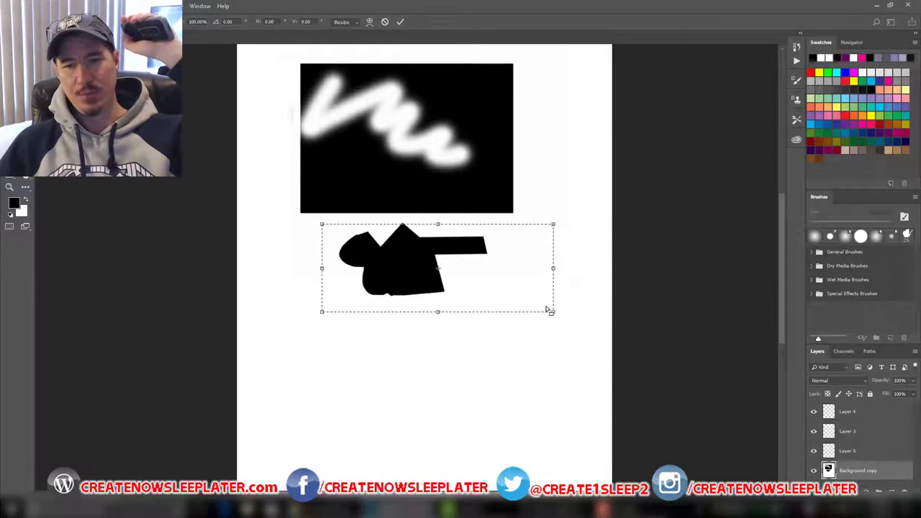
scroll(548, 310, up, 1)
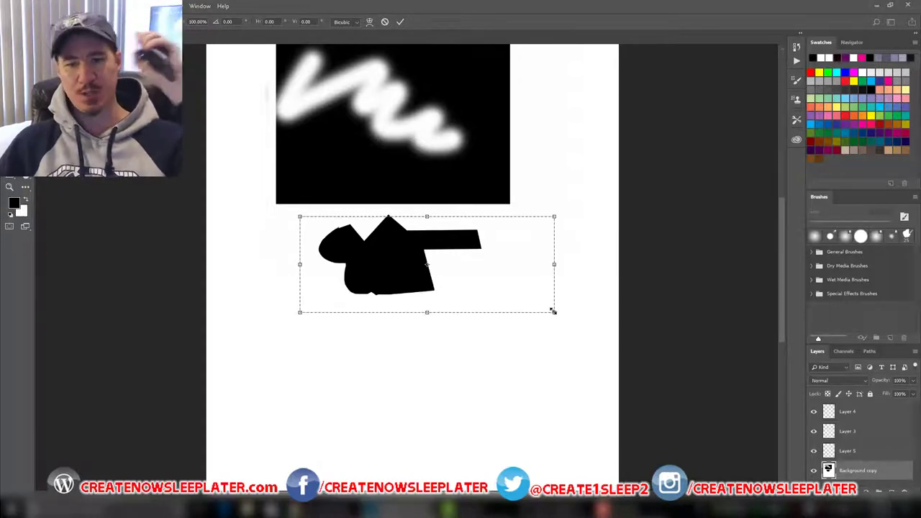
key(Return)
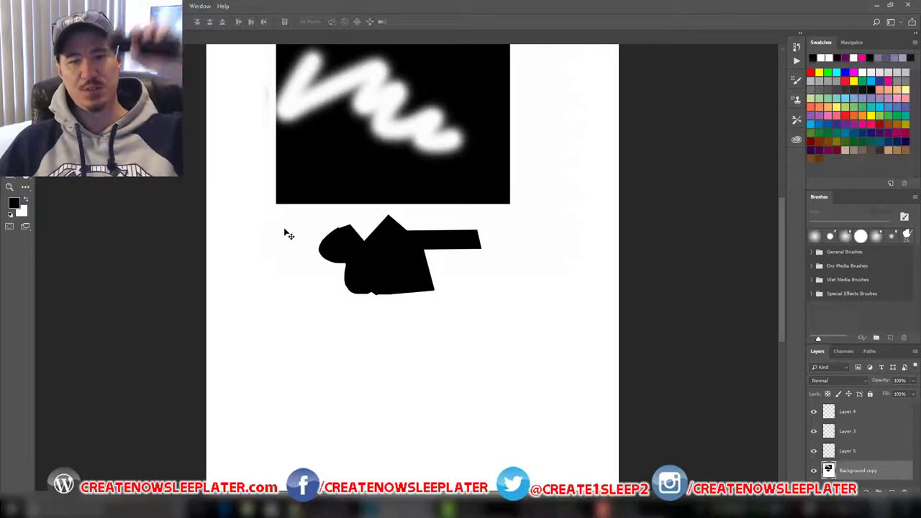
Lasso around the irregular black shape on the Background copy layer and delete the enclosed area, undoing the deletion once and repeating it.
key(l)
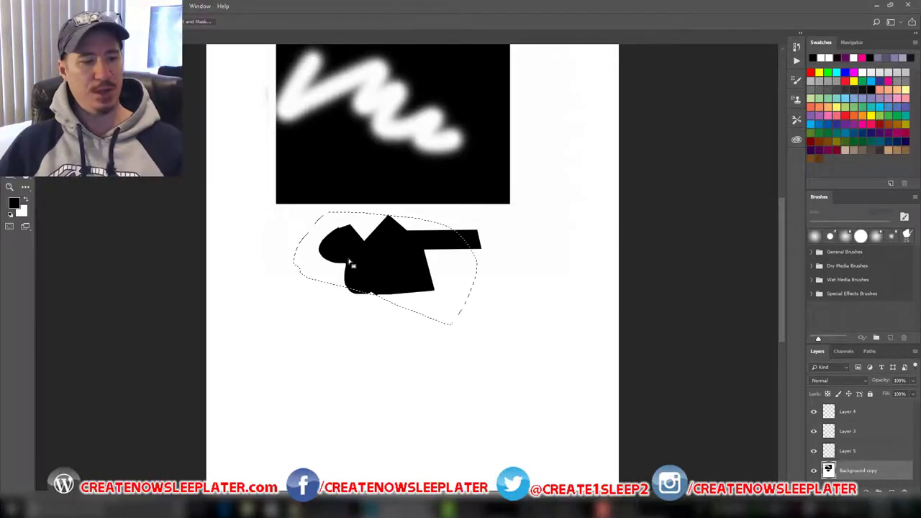
scroll(352, 263, up, 1)
scroll(351, 265, down, 1)
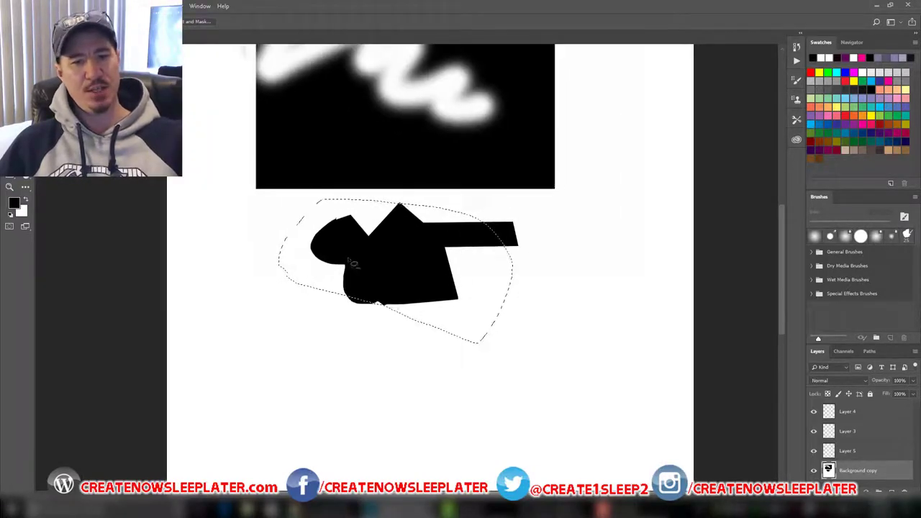
key(Delete)
scroll(351, 263, down, 1)
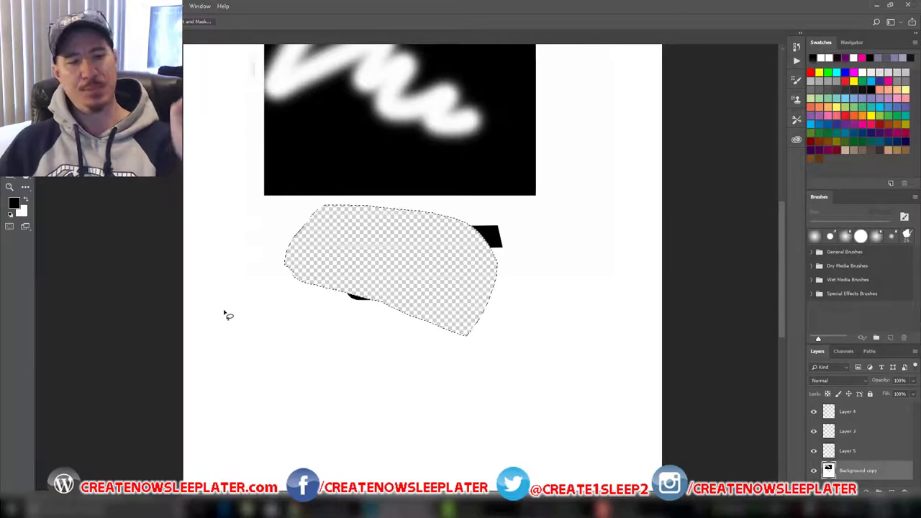
key(ctrl+z)
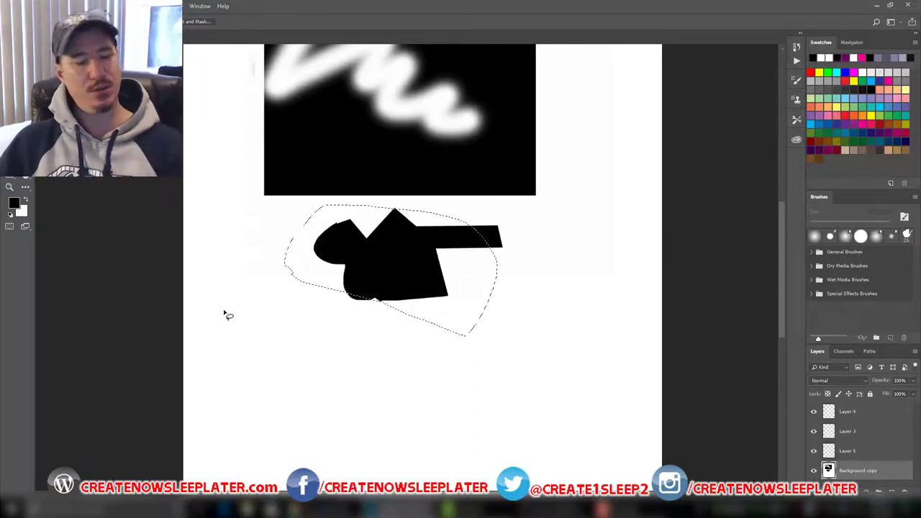
key(Delete)
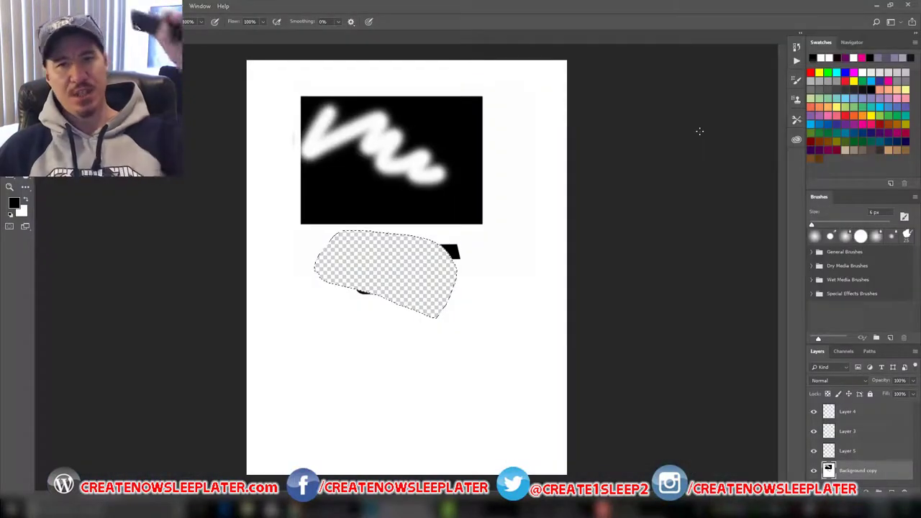
Use the radial menu to hide and restore the panels with Tab, then switch the canvas to full screen mode.
middle_click(698, 131)
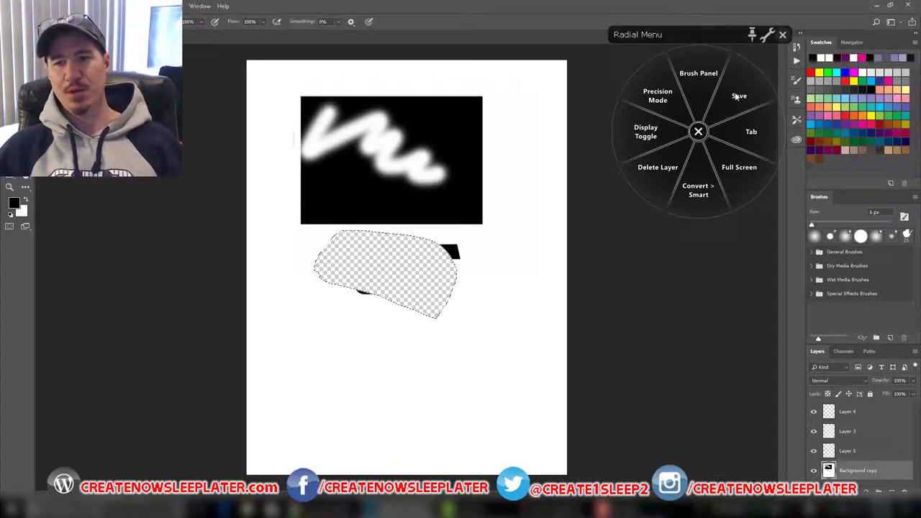
click(750, 131)
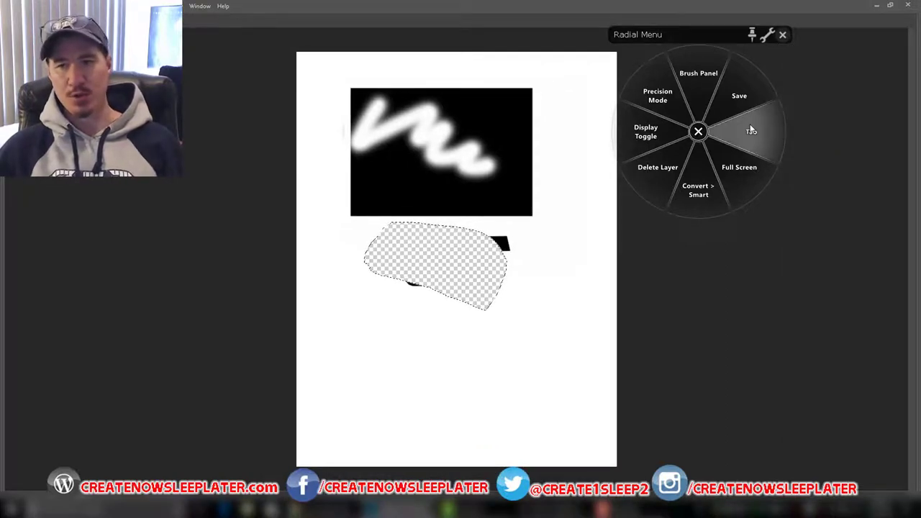
click(751, 131)
click(739, 167)
click(739, 168)
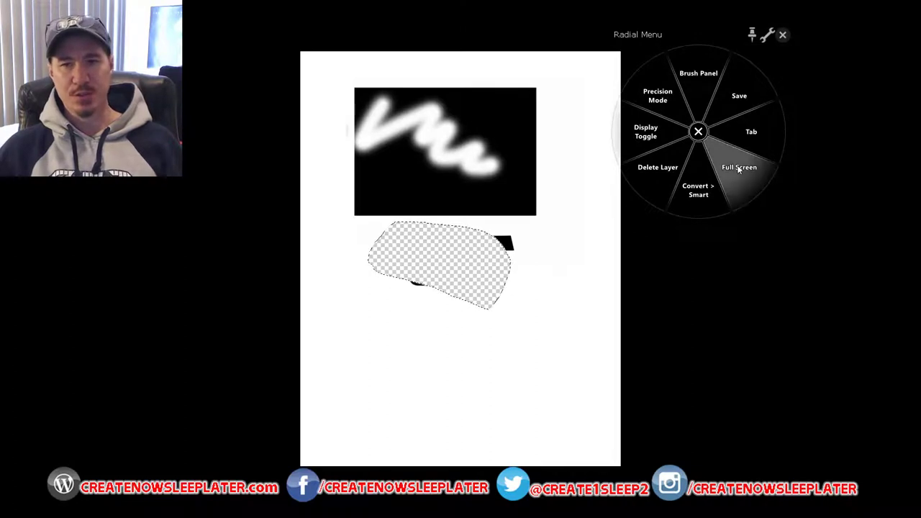
Cycle through the screen modes with the radial menu's Full Screen command and restore the panels with its Tab command.
click(739, 168)
click(738, 168)
click(739, 168)
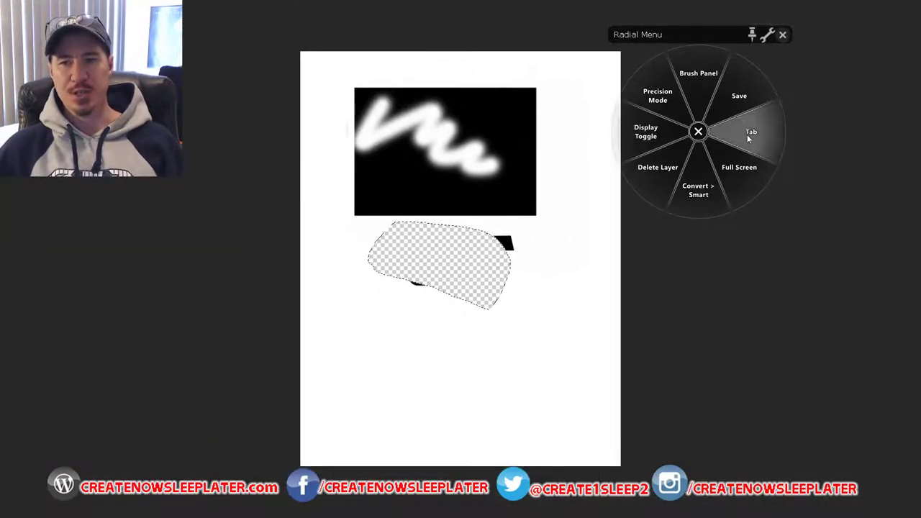
click(746, 134)
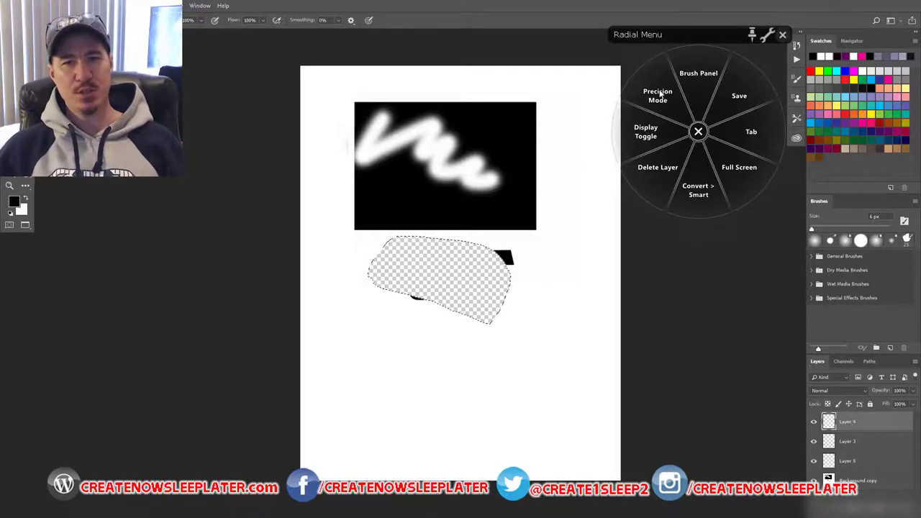
Turn on Precision Mode from the radial menu and exit it.
click(659, 95)
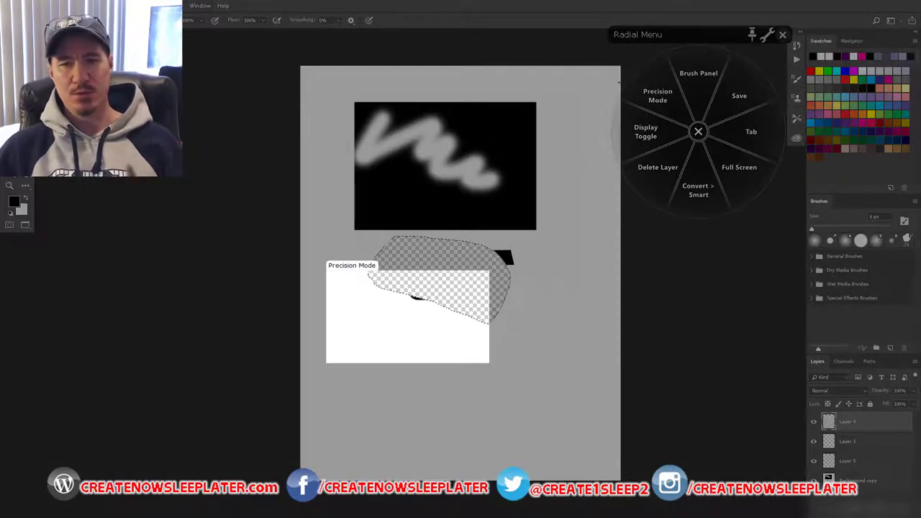
click(650, 86)
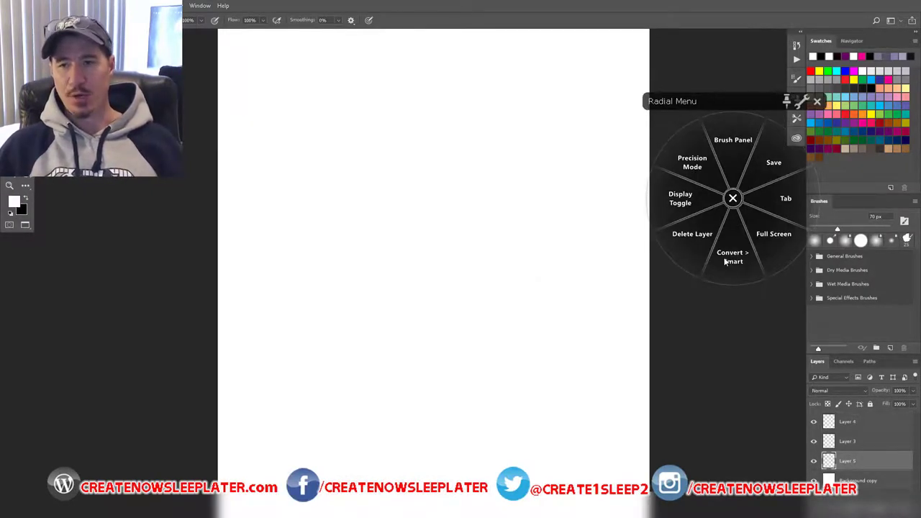
Paint a closed black outline on Layer 5 and convert the layer to a smart object with the radial menu.
click(27, 199)
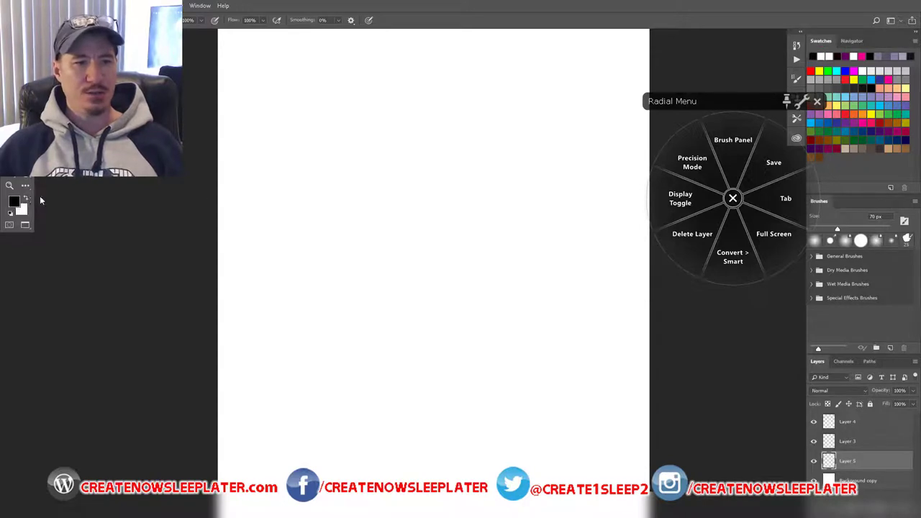
mouse_move(366, 157)
mouse_down()
mouse_move(343, 181)
mouse_move(396, 179)
mouse_move(446, 148)
mouse_move(366, 152)
mouse_up()
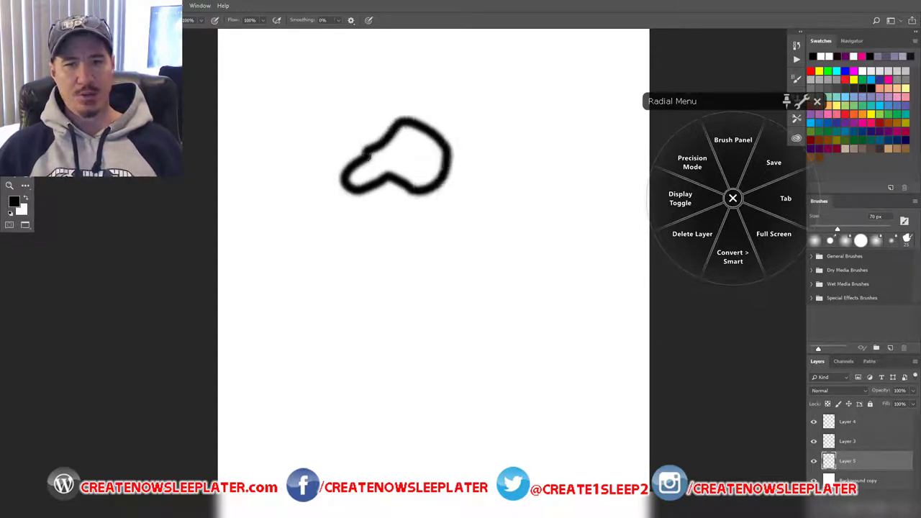
click(727, 249)
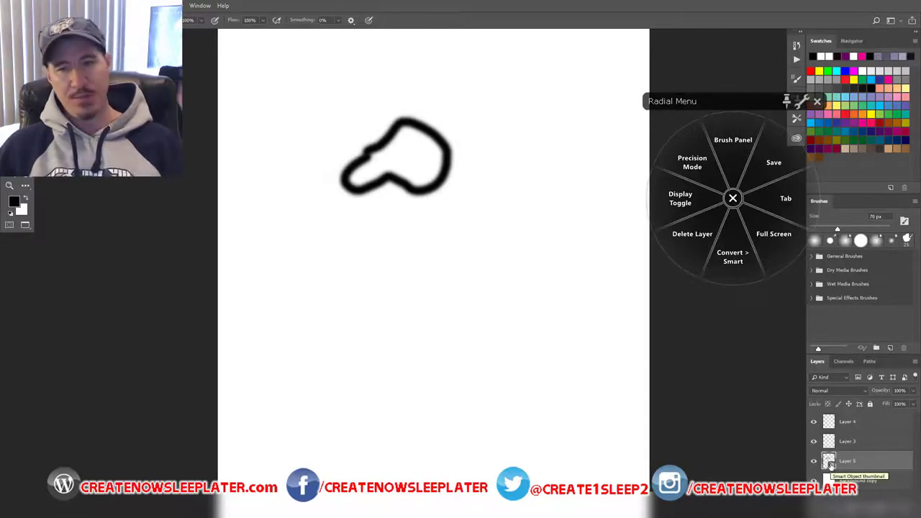
Scale the smart object on Layer 5 to about 71.73%, move it to the page's upper-left corner and place it.
key(ctrl+t)
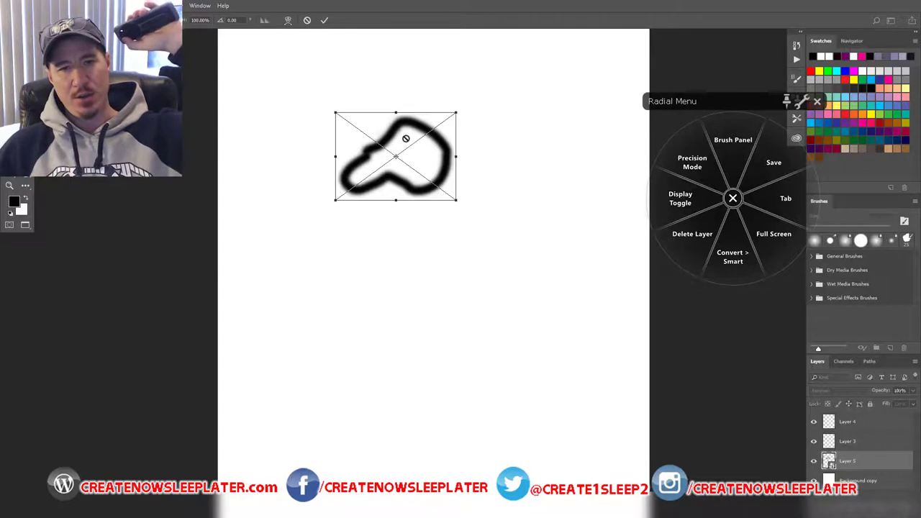
mouse_move(456, 112)
mouse_down()
mouse_move(403, 137)
mouse_move(279, 48)
mouse_up()
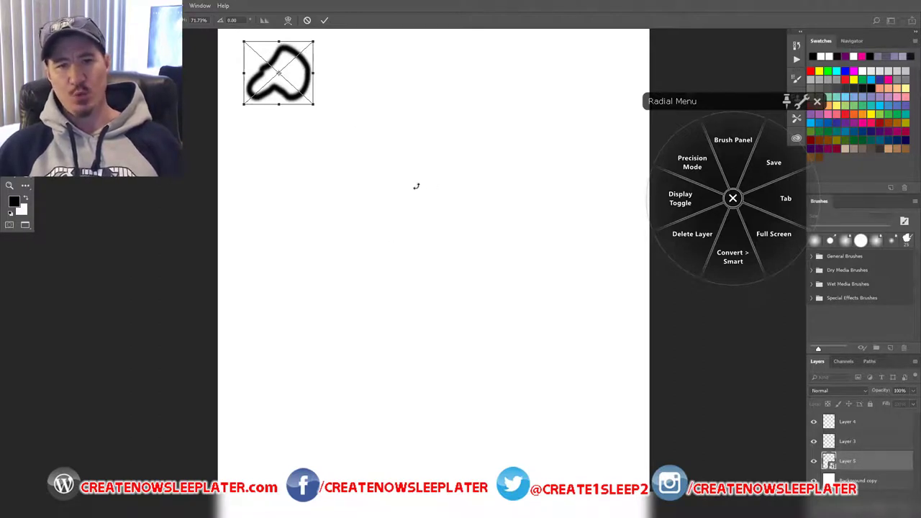
key(v)
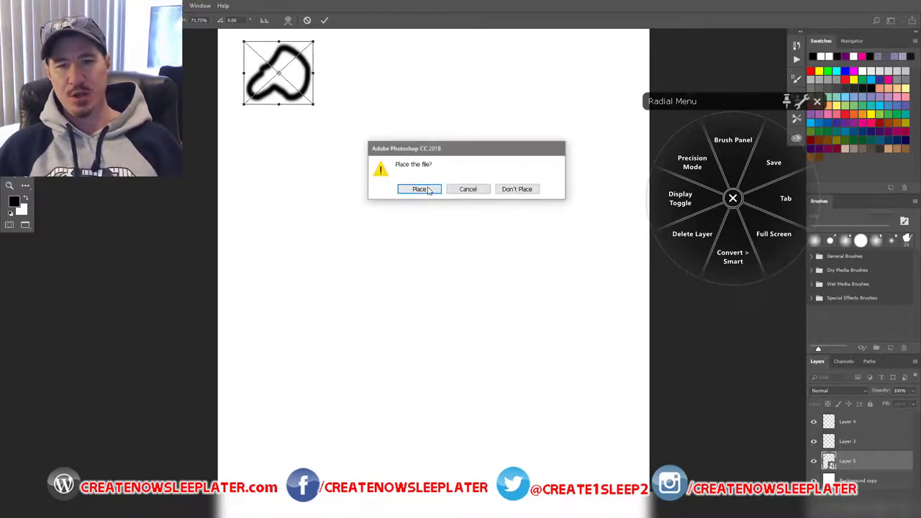
click(420, 190)
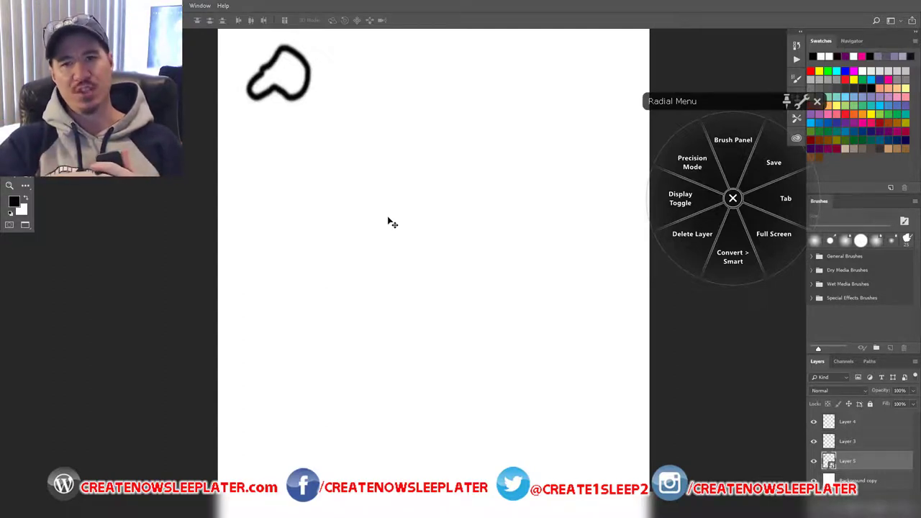
Delete Layer 5 with the radial menu, then hide and restore the panels with its Tab command.
click(697, 241)
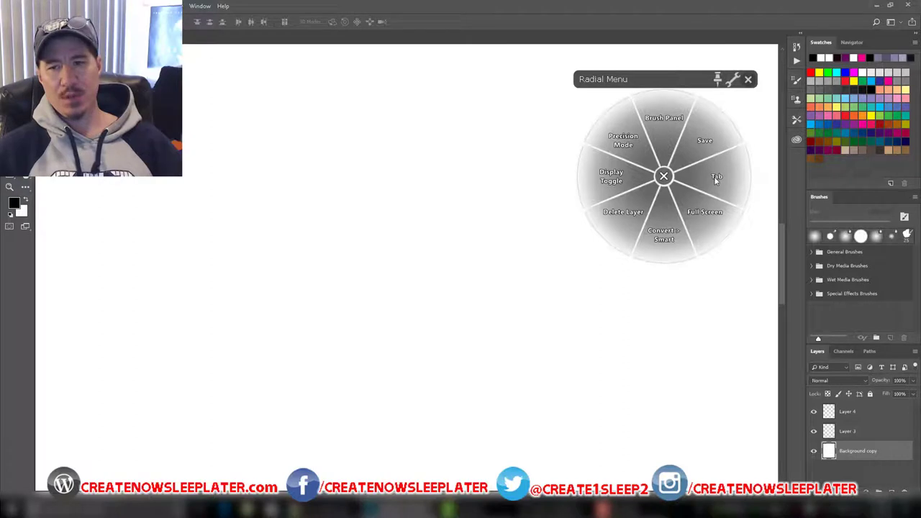
click(713, 177)
click(713, 176)
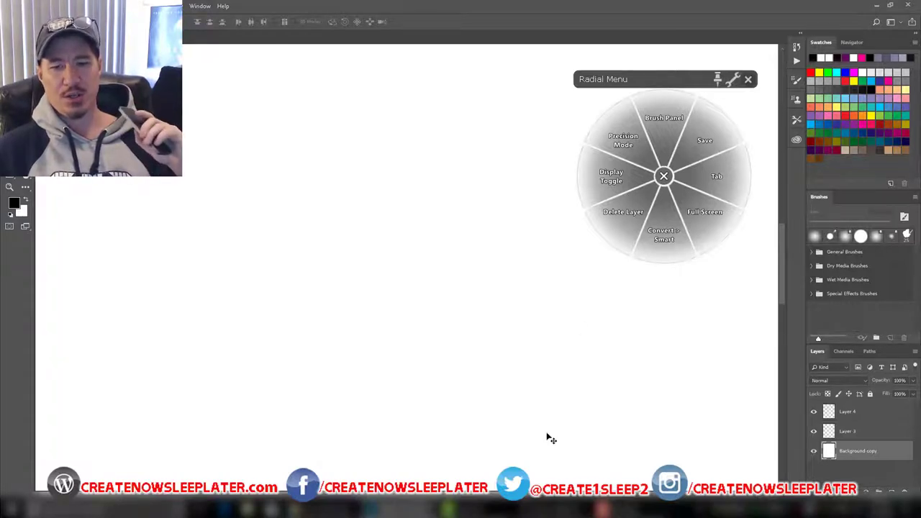
In the Wacom Tablet Properties, reassign the radial menu's Display Toggle slot to the Keypad on-screen control and close the window.
click(552, 508)
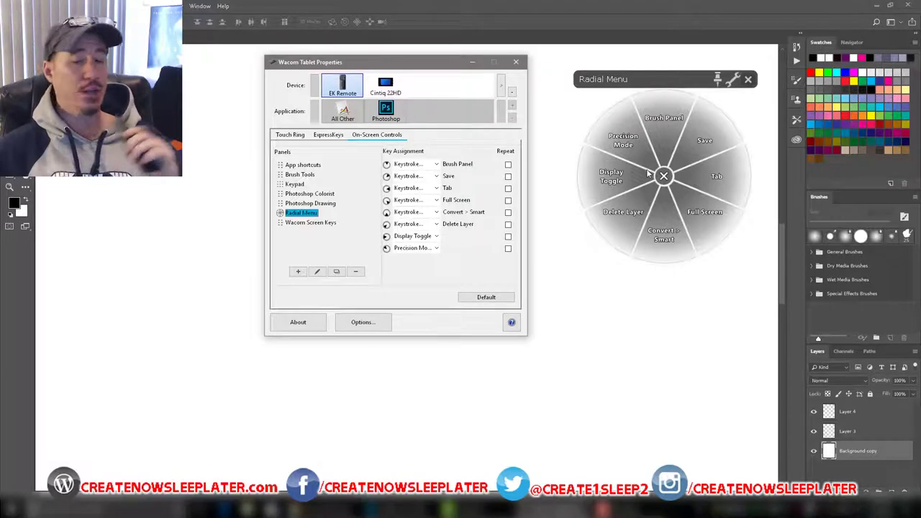
click(437, 238)
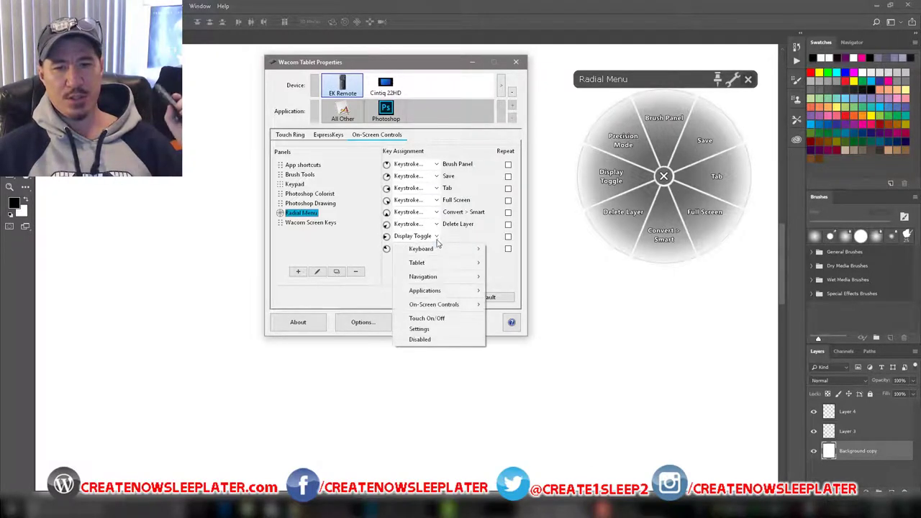
mouse_move(446, 305)
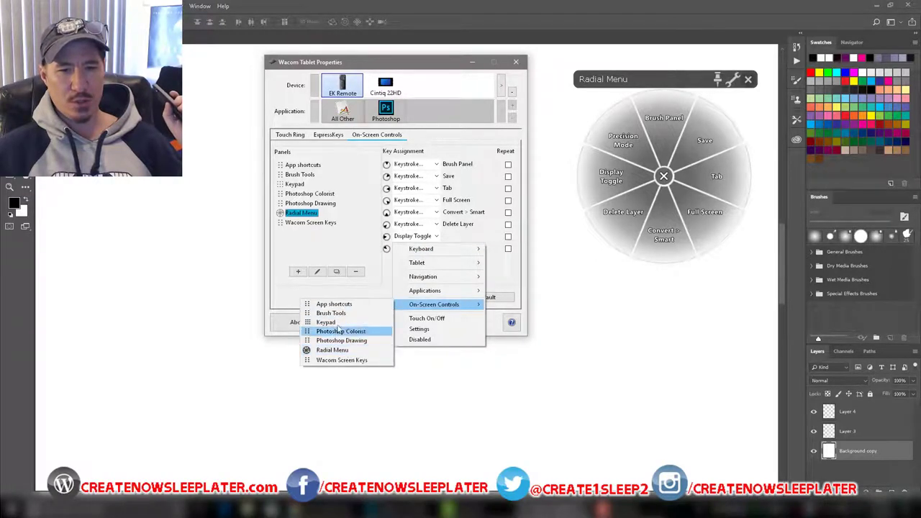
click(335, 323)
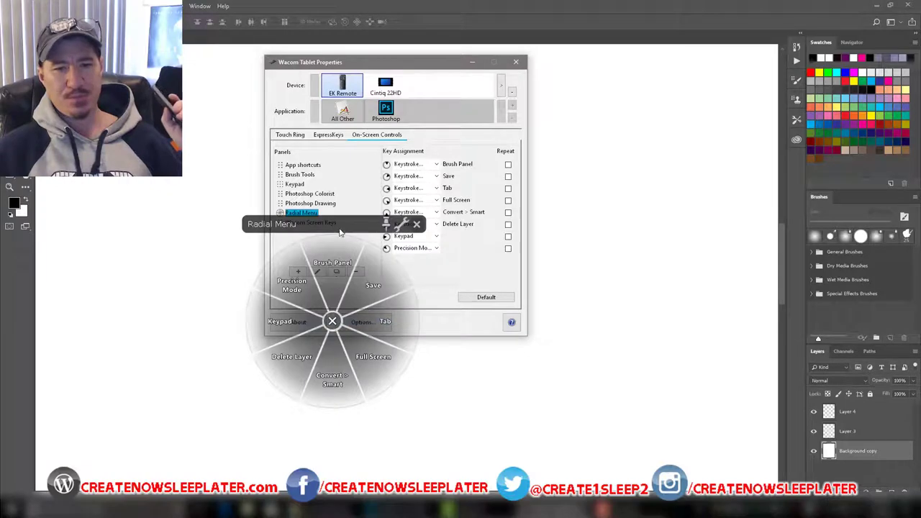
drag(339, 227, 656, 67)
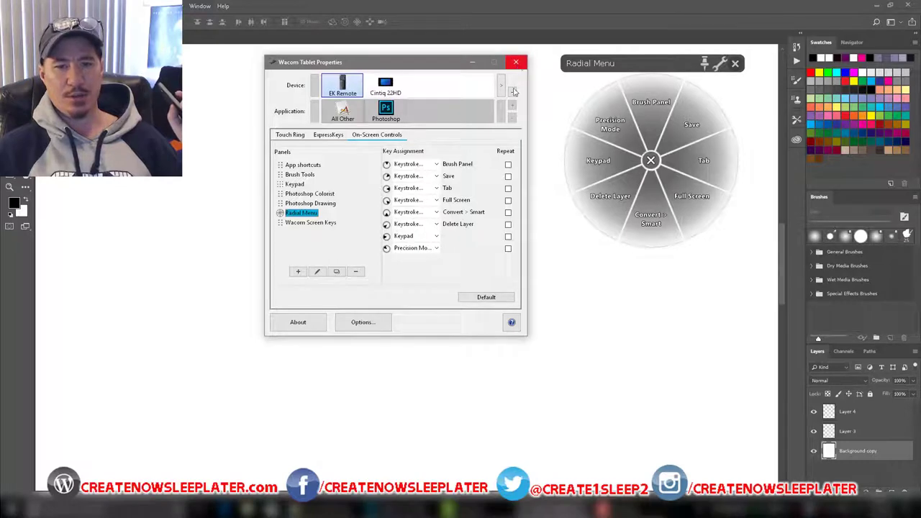
click(517, 63)
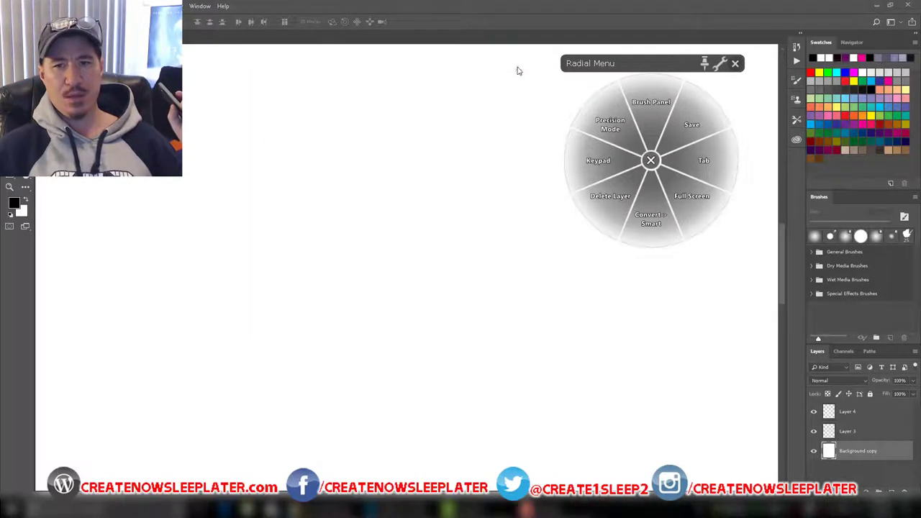
Open the Keypad from the radial menu and move it to the canvas's upper-left area.
click(598, 161)
drag(749, 101, 594, 98)
drag(492, 98, 257, 56)
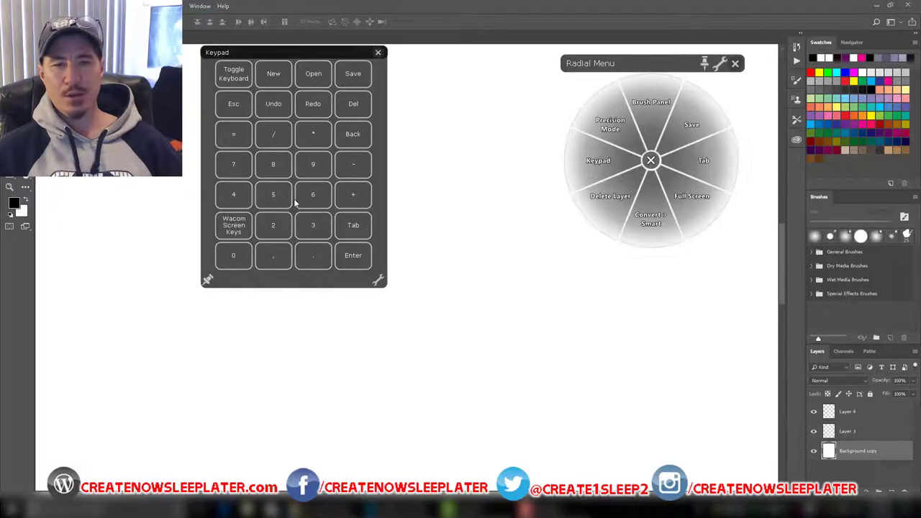
Switch from the Keypad to the Wacom Screen Keys, place them beside the radial menu and bring the Keypad back up.
click(242, 228)
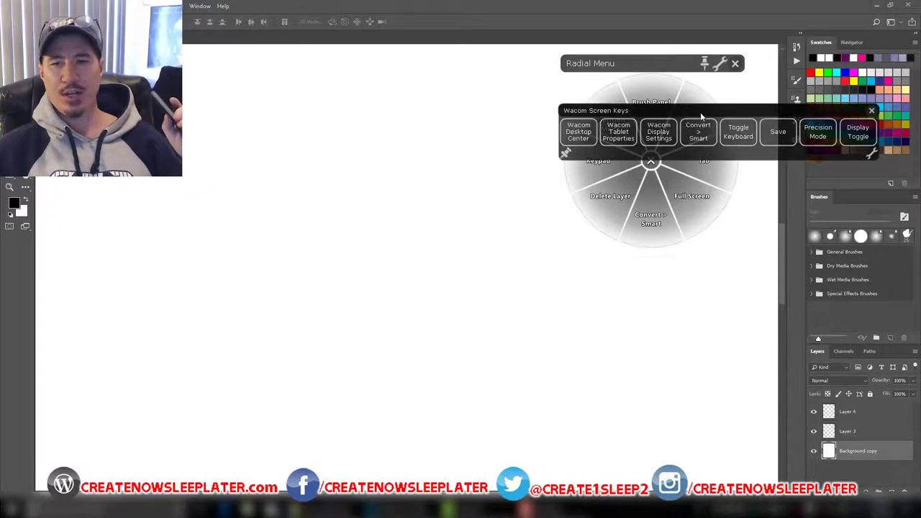
drag(700, 112, 335, 106)
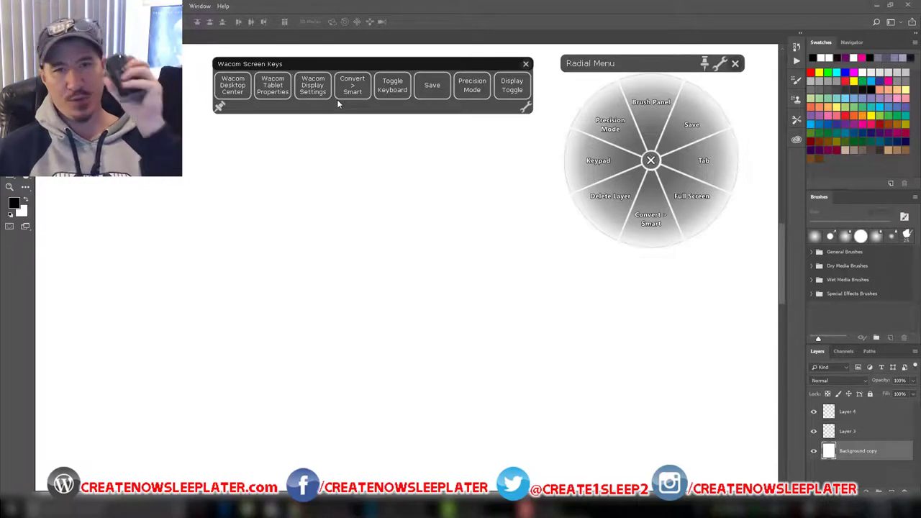
click(392, 85)
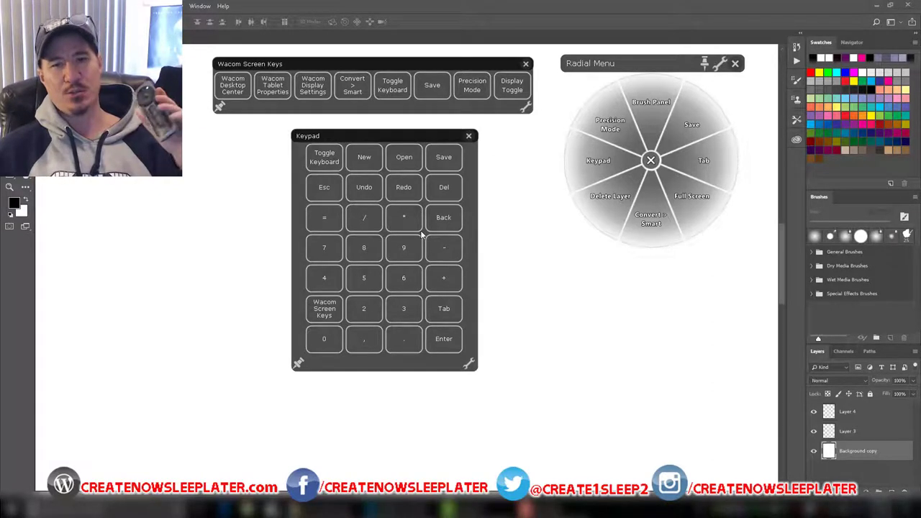
Show the desktop, minimize the Wacom Tablet Properties window and switch back to Photoshop.
key(super+d)
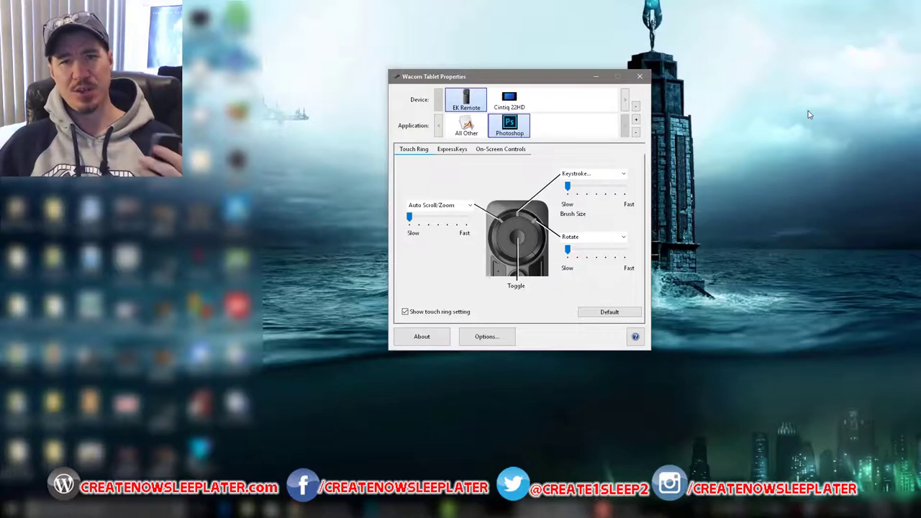
click(596, 77)
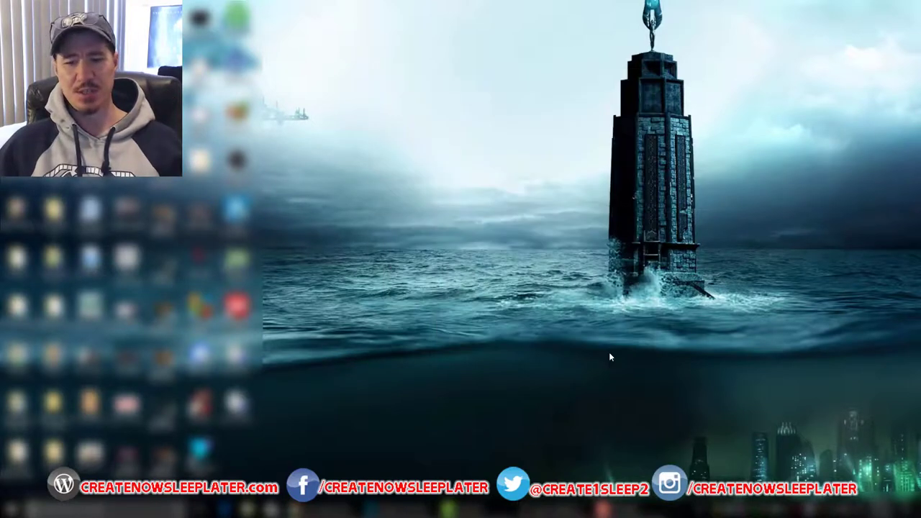
click(431, 507)
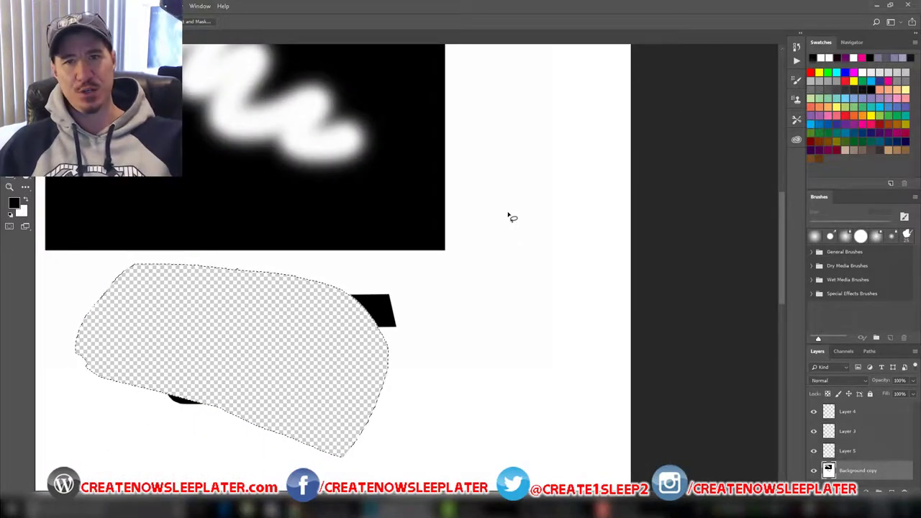
Zoom the canvas out and in repeatedly to demonstrate the touch ring's zoom setting.
key(ctrl+minus)
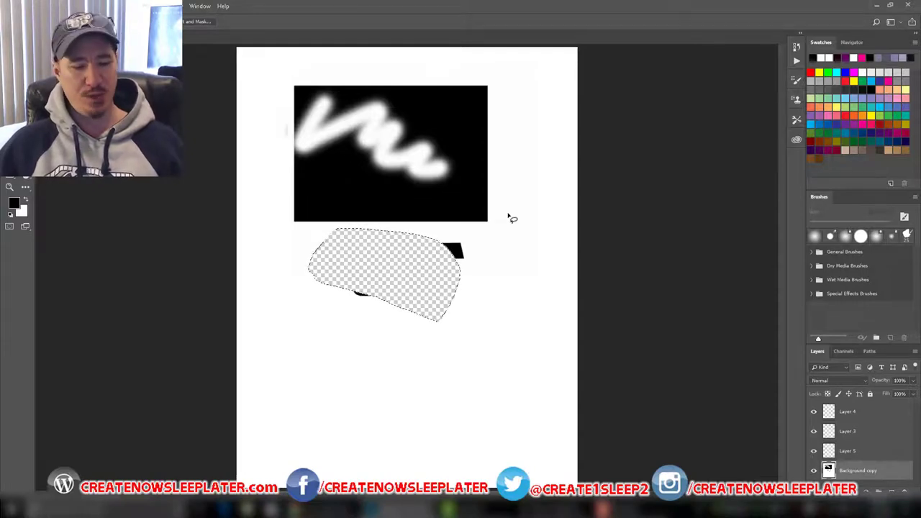
scroll(508, 217, up, 2)
scroll(507, 217, down, 3)
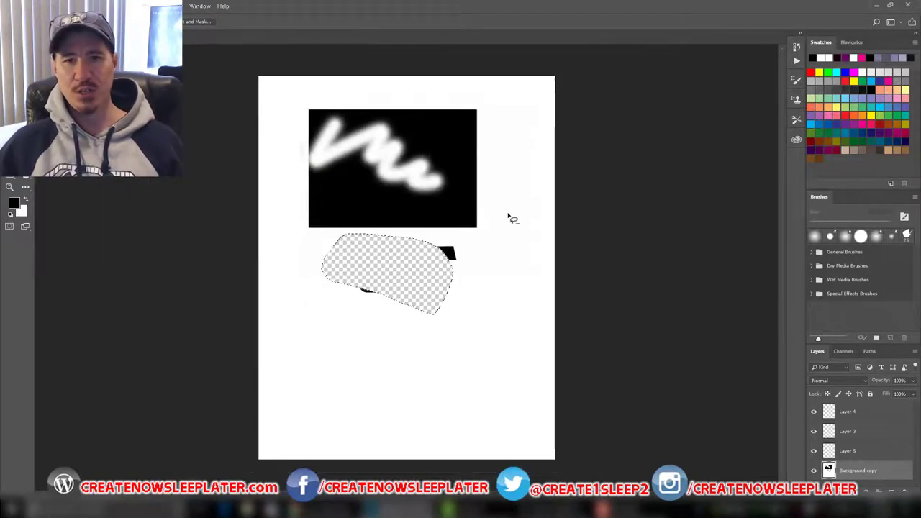
scroll(508, 217, up, 4)
scroll(508, 217, down, 4)
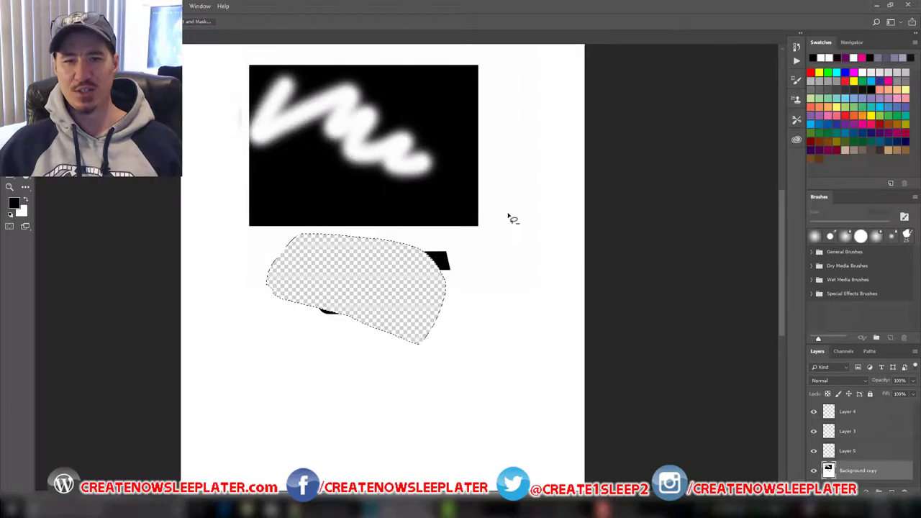
scroll(508, 217, down, 1)
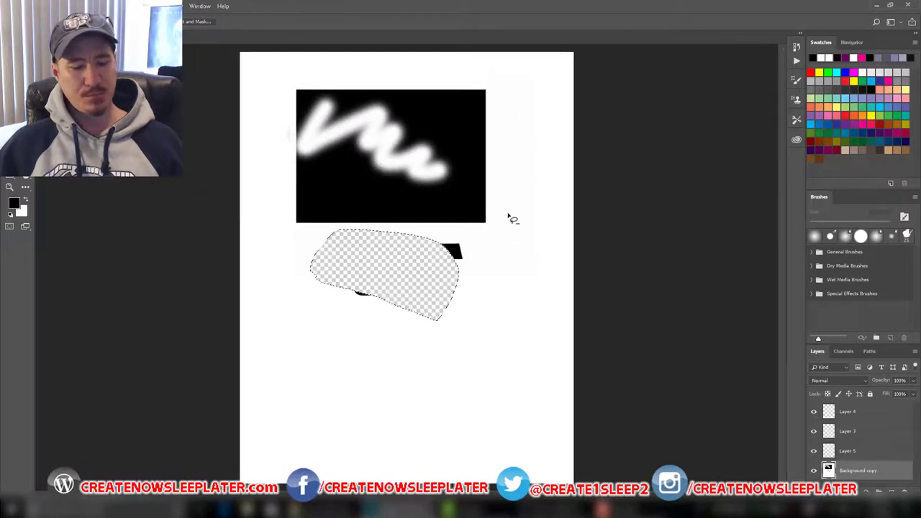
scroll(508, 218, up, 1)
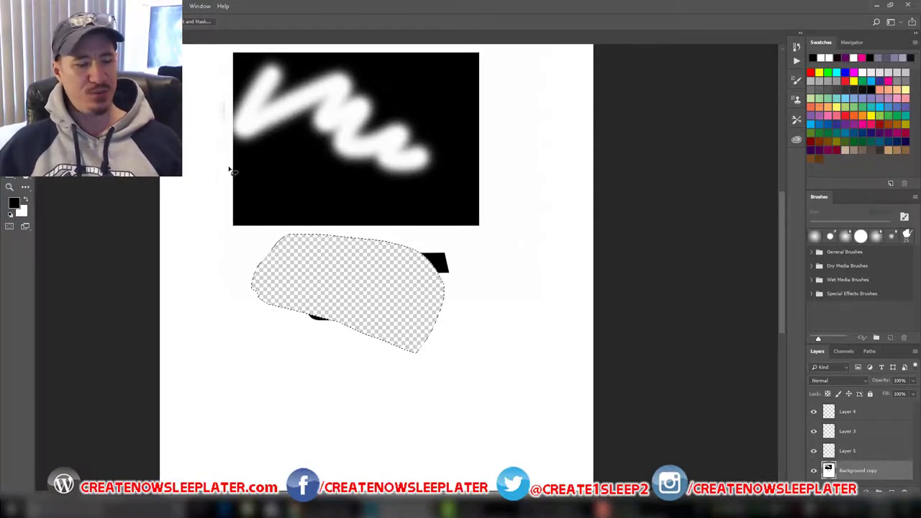
Activate the Brush tool and repeatedly enlarge and shrink the brush, ending at a size of 6 px.
key(b)
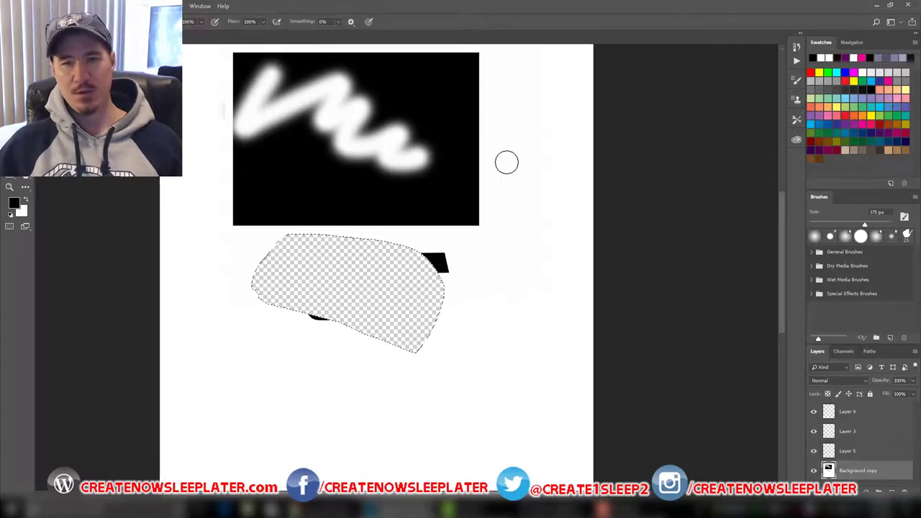
key([)
key(bracketleft)
key(bracketleft)
key(bracketleft)
key(bracketleft)
key(bracketleft)
key(bracketleft)
key(bracketleft)
key(bracketleft)
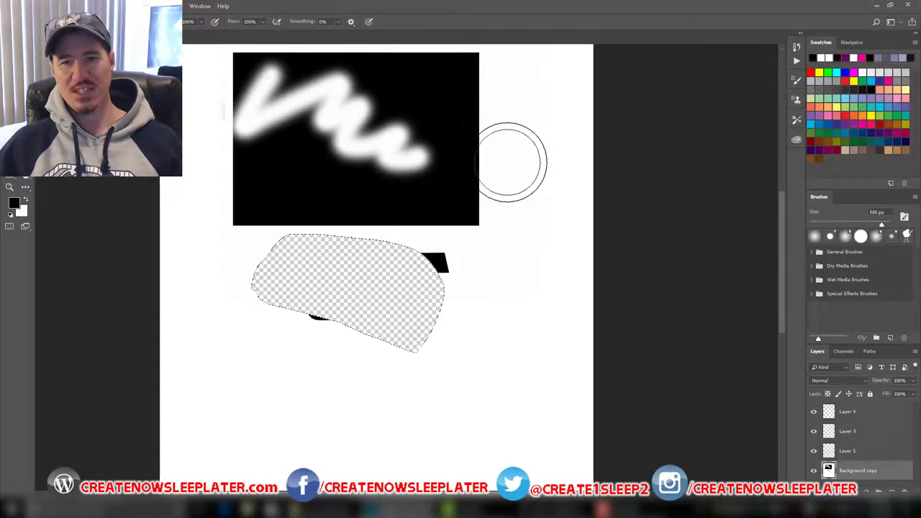
key(bracketright)
key(bracketright)
key(bracketright)
key(bracketright)
key(bracketright)
key(bracketright)
key(bracketright)
key(bracketright)
key(bracketright)
key(bracketright)
key(bracketright)
key(bracketright)
key(bracketright)
key(bracketright)
key(bracketright)
key(bracketright)
key(bracketright)
key(bracketright)
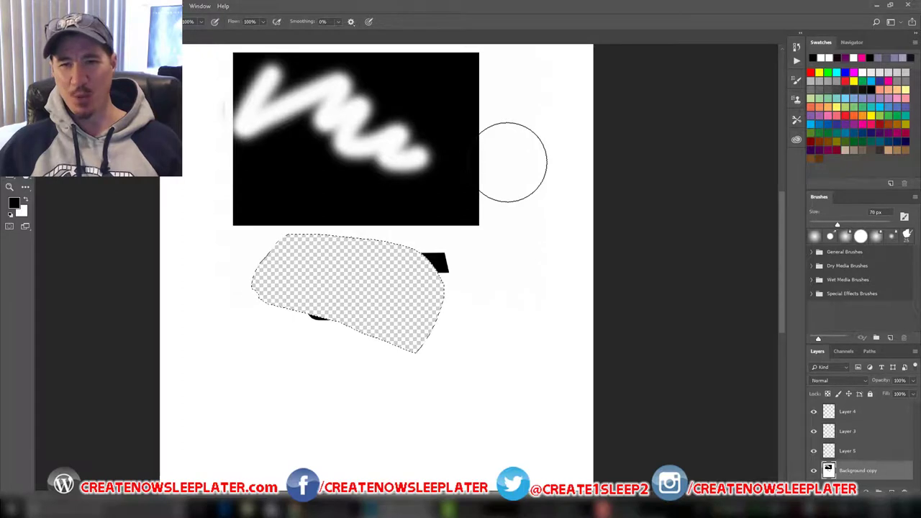
key(bracketleft)
key(bracketleft)
key(bracketleft)
key(bracketleft)
key(bracketleft)
key(bracketleft)
key(bracketleft)
key(bracketleft)
key(bracketleft)
key(bracketleft)
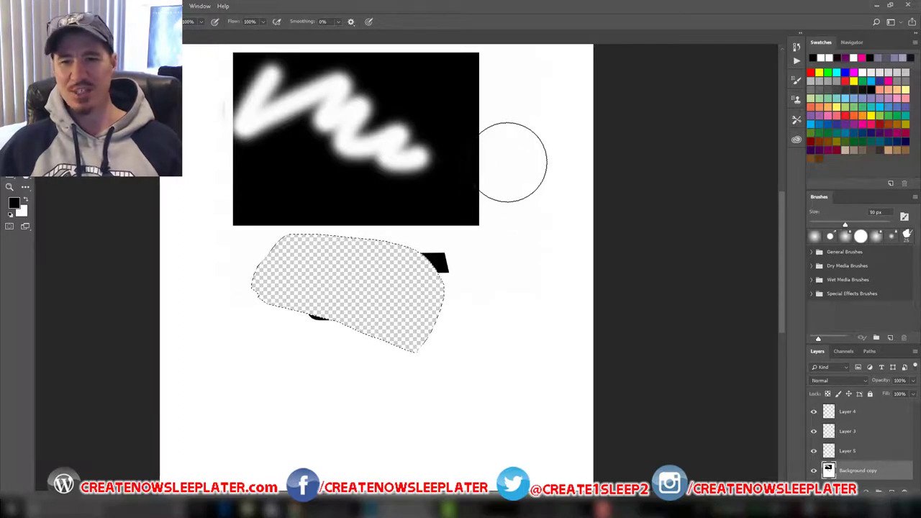
key(bracketleft)
key(bracketleft)
key(bracketleft)
key(bracketleft)
key(bracketleft)
key(bracketleft)
key(bracketleft)
key(bracketleft)
key(bracketleft)
key(bracketleft)
key(bracketleft)
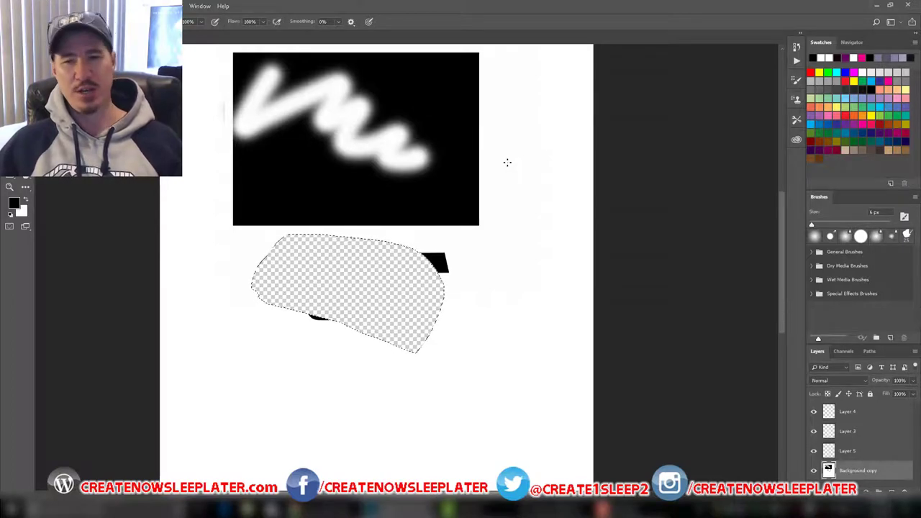
Rotate the canvas view back and forth, fit it on screen and reset the rotation to upright.
drag(507, 161, 507, 162)
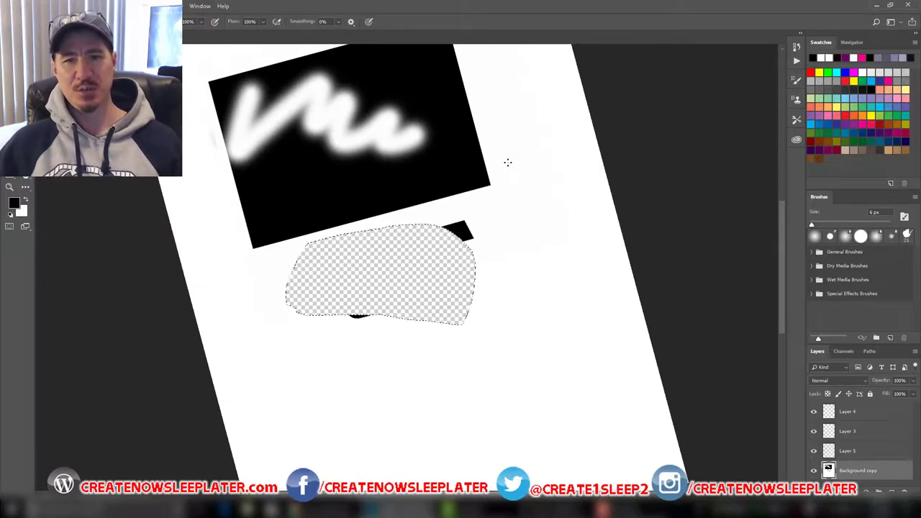
drag(507, 161, 507, 162)
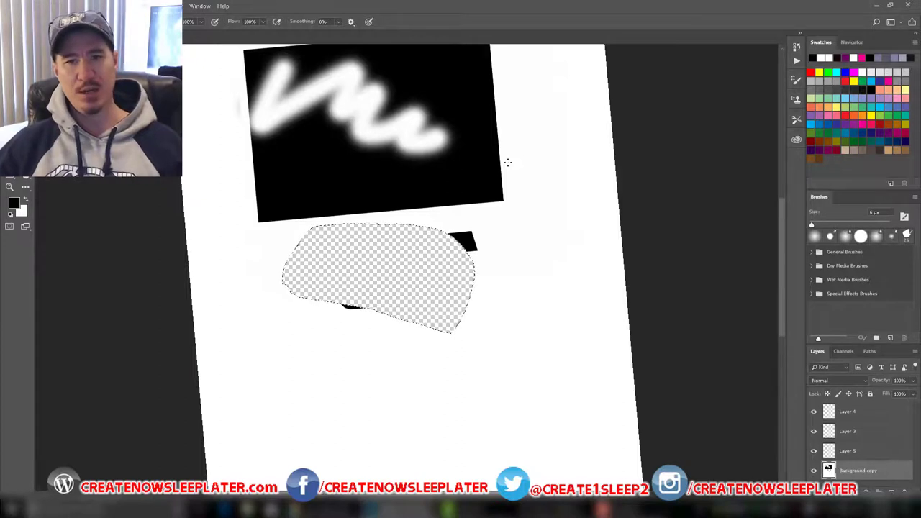
key(ctrl+0)
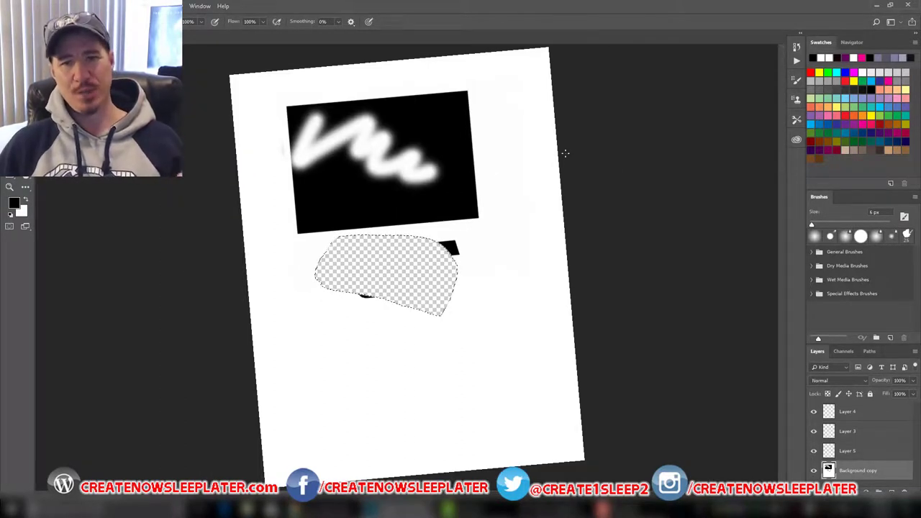
key(Escape)
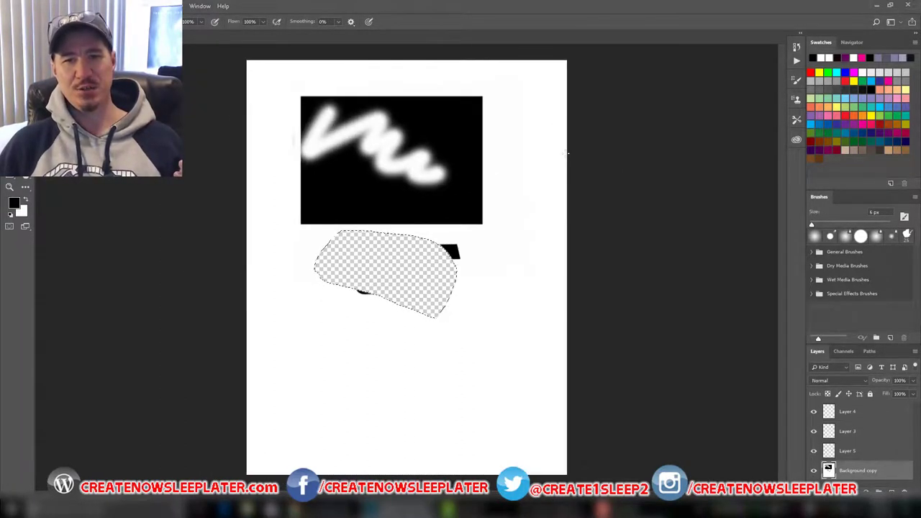